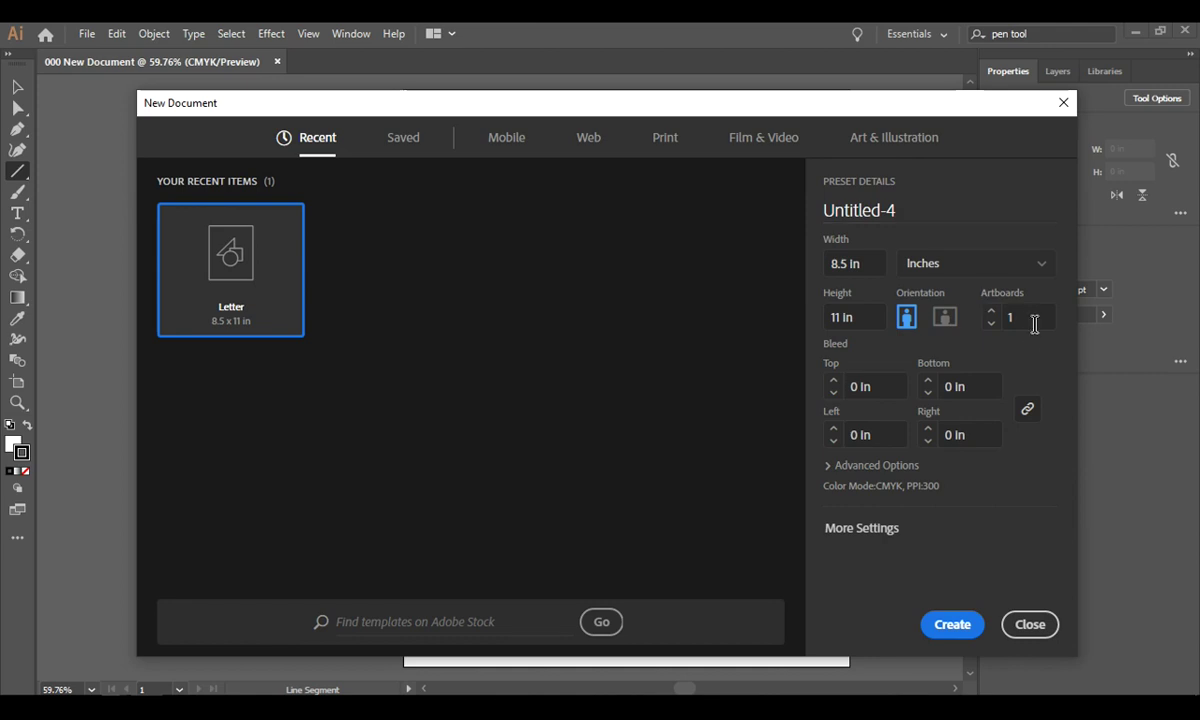
Step: Replace the Untitled-4 name with '001 Lines & Anchors' in Preset Details
left_click_drag(916, 210, 798, 211)
type("001")
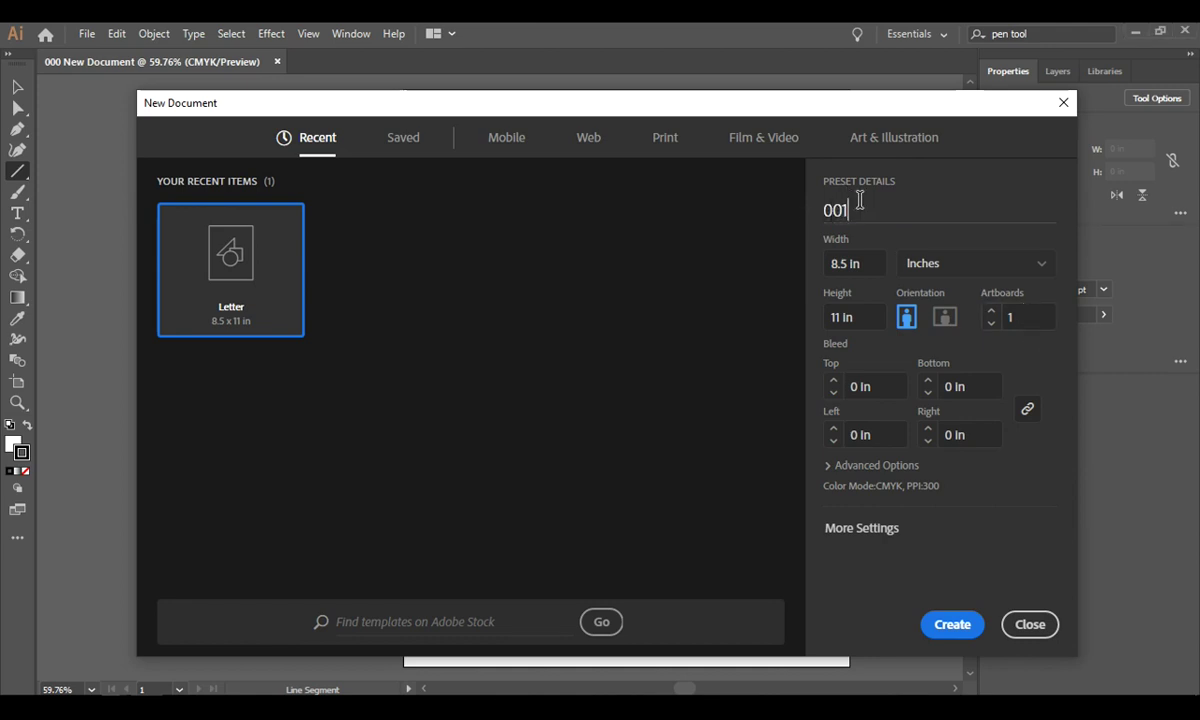
type(" Lines and Anchors")
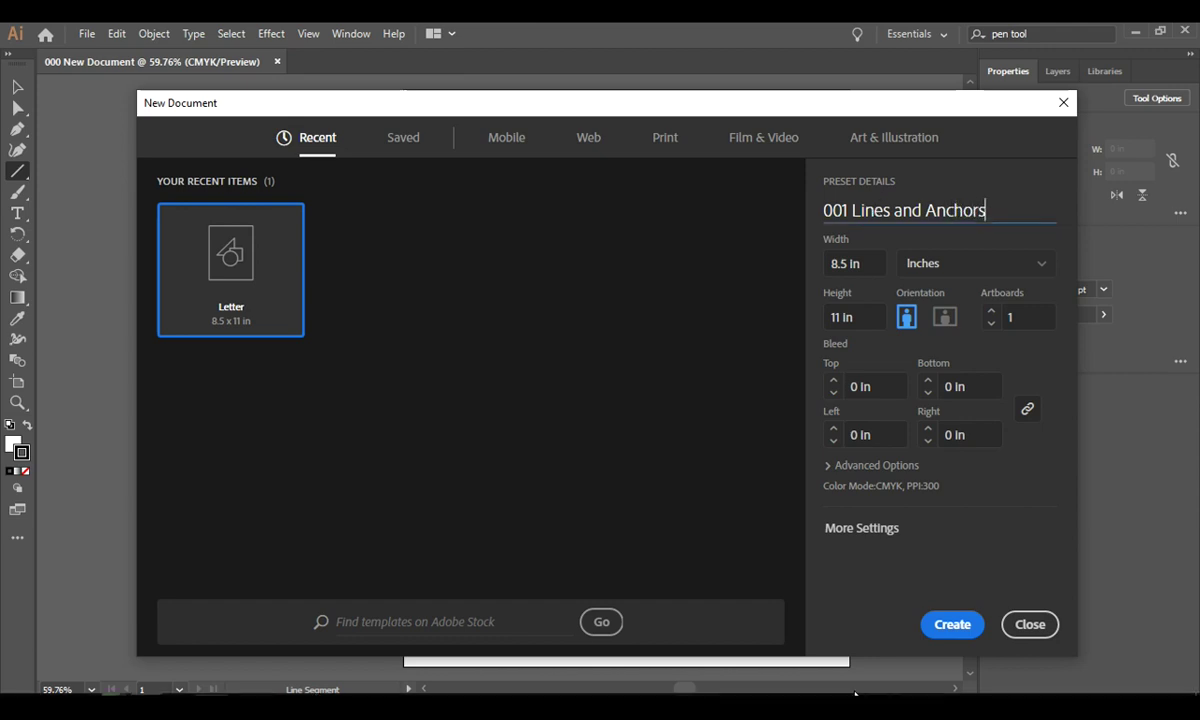
triple_click(906, 212)
key("BackSpace")
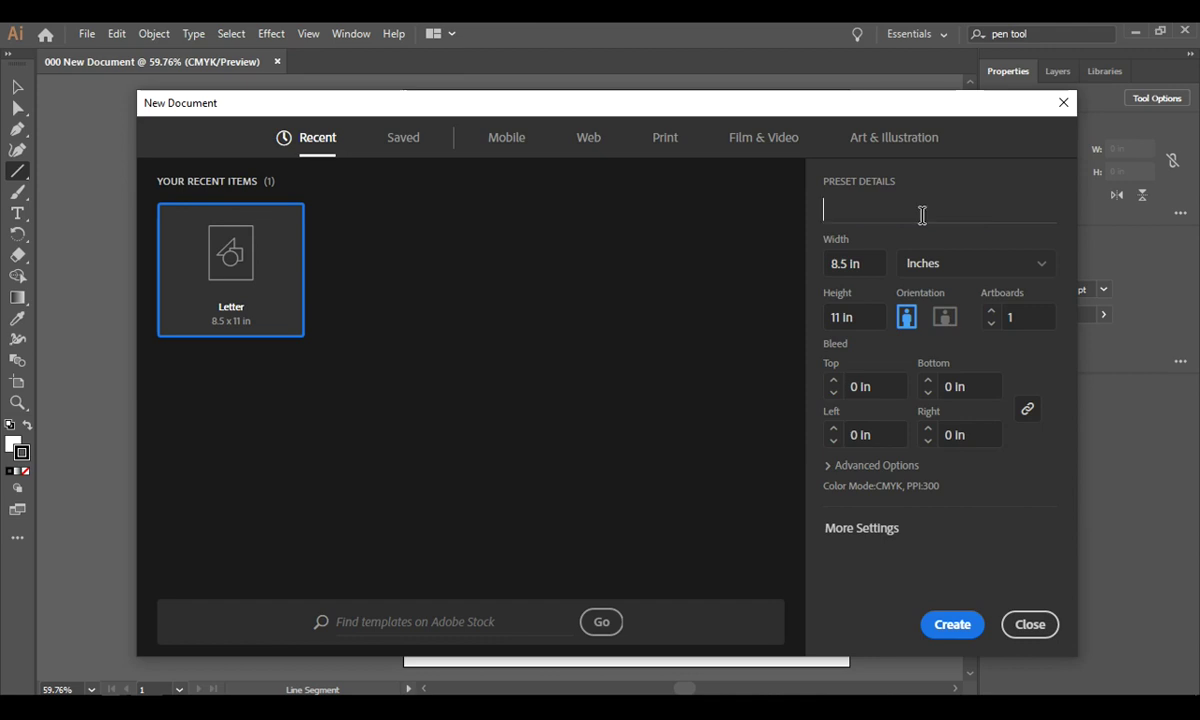
type("001 Lines & Anchor")
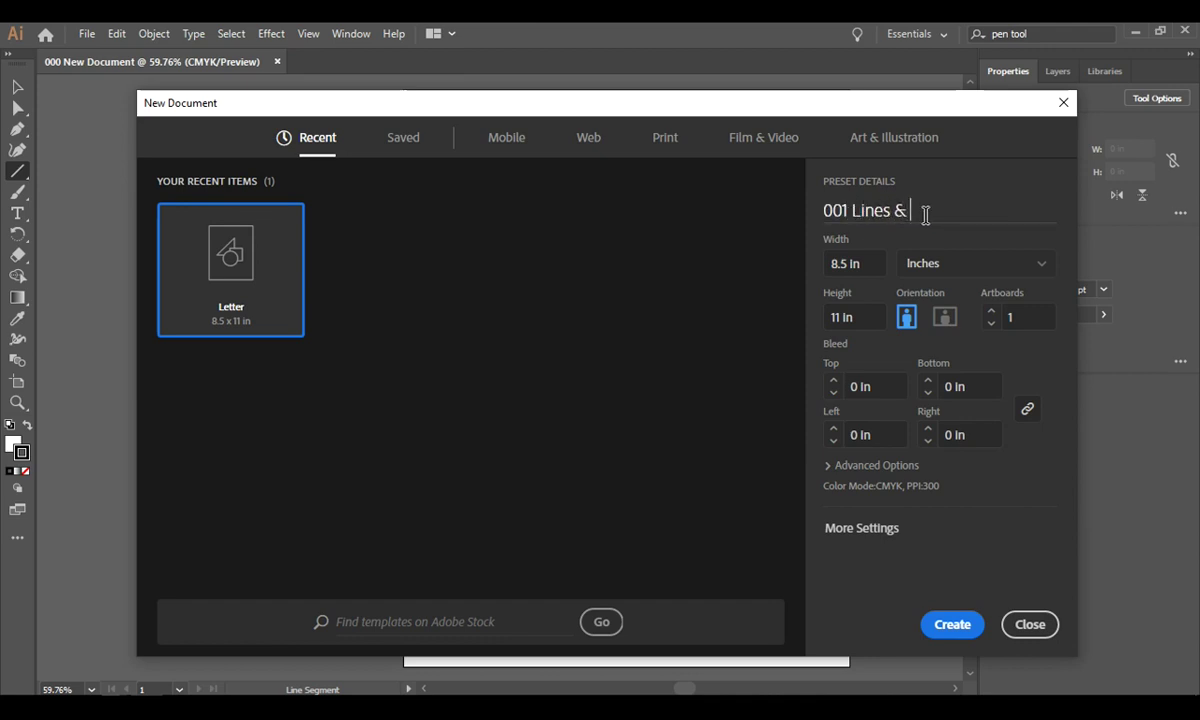
type("s")
Step: Create the Letter-size document and choose the Line Segment Tool from the shape tools
left_click(950, 626)
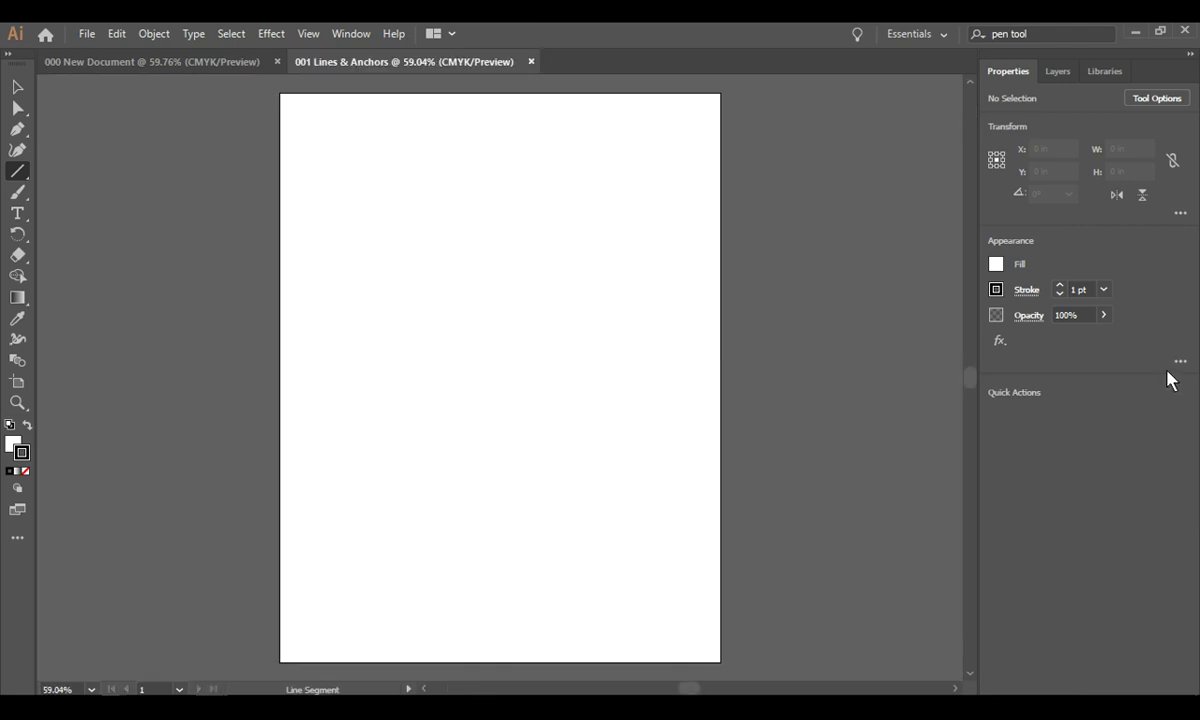
left_click(21, 181)
left_click(72, 175)
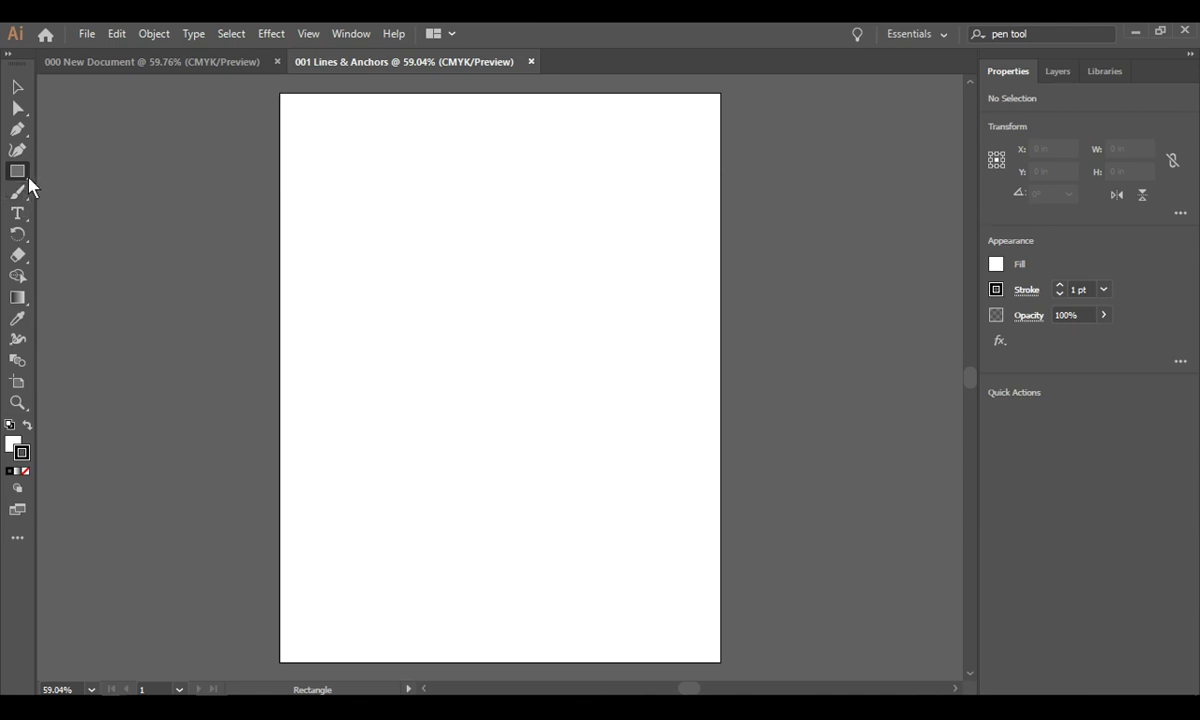
left_click(28, 178)
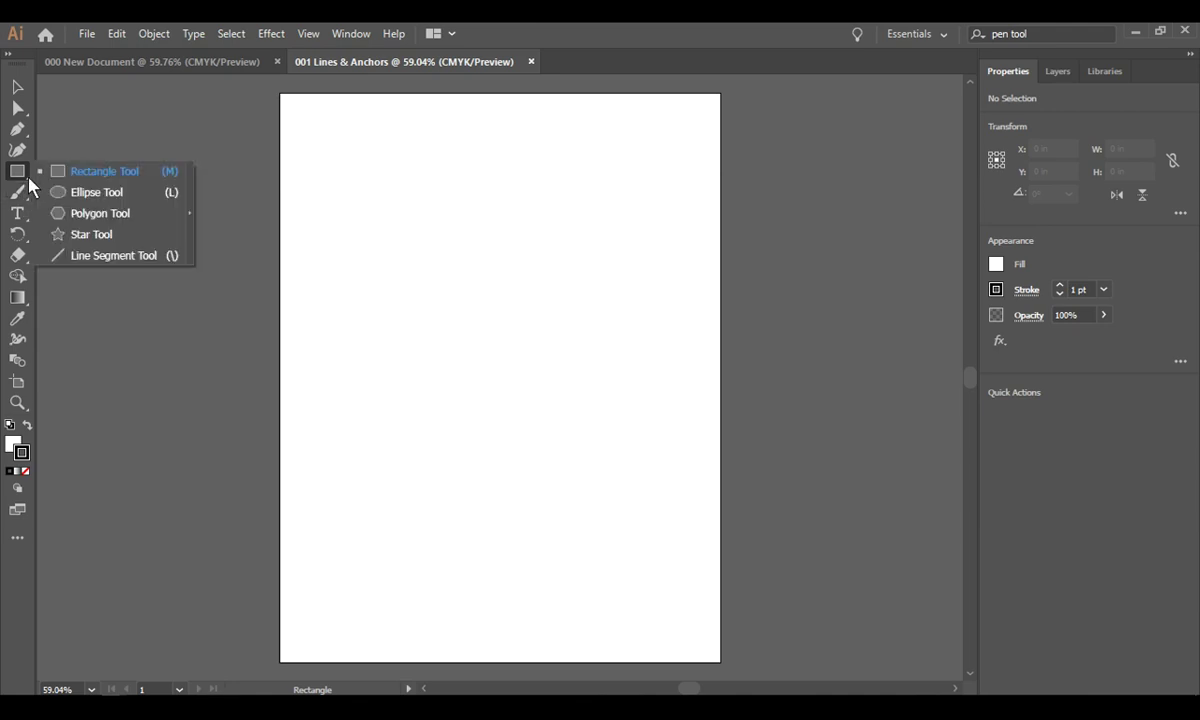
left_click(89, 258)
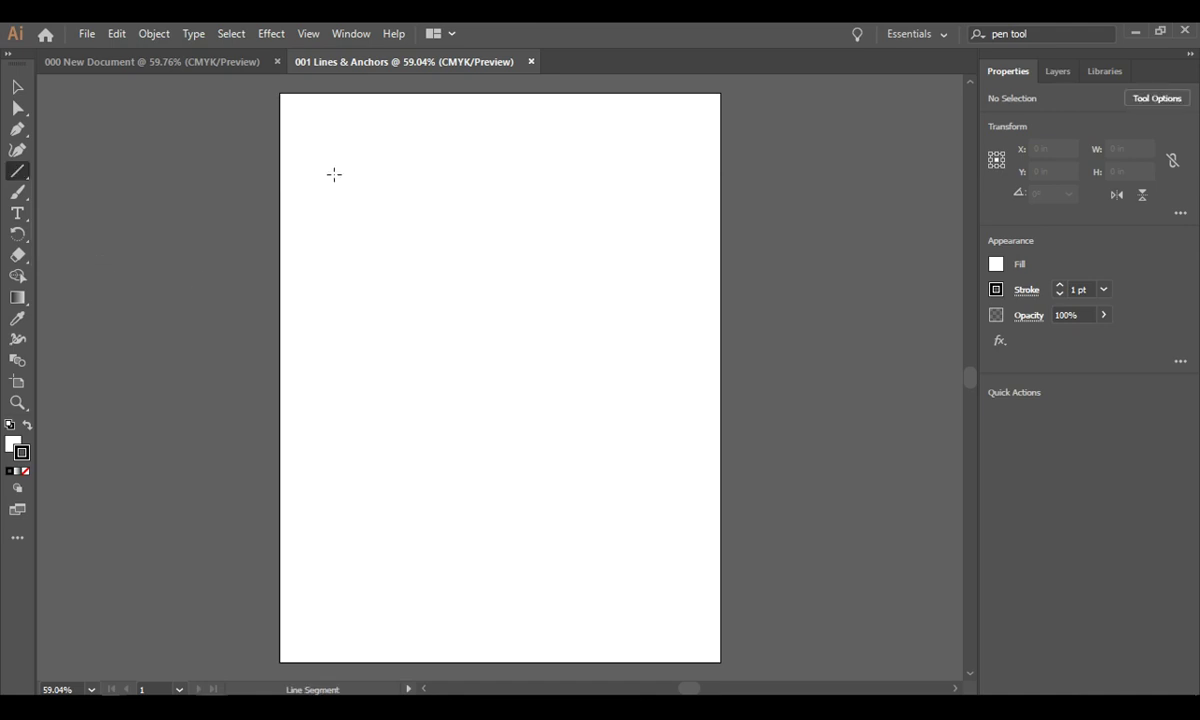
Step: Draw a diagonal line from upper left toward the centre, give it a 6 pt stroke, then deselect it
left_click_drag(335, 174, 603, 357)
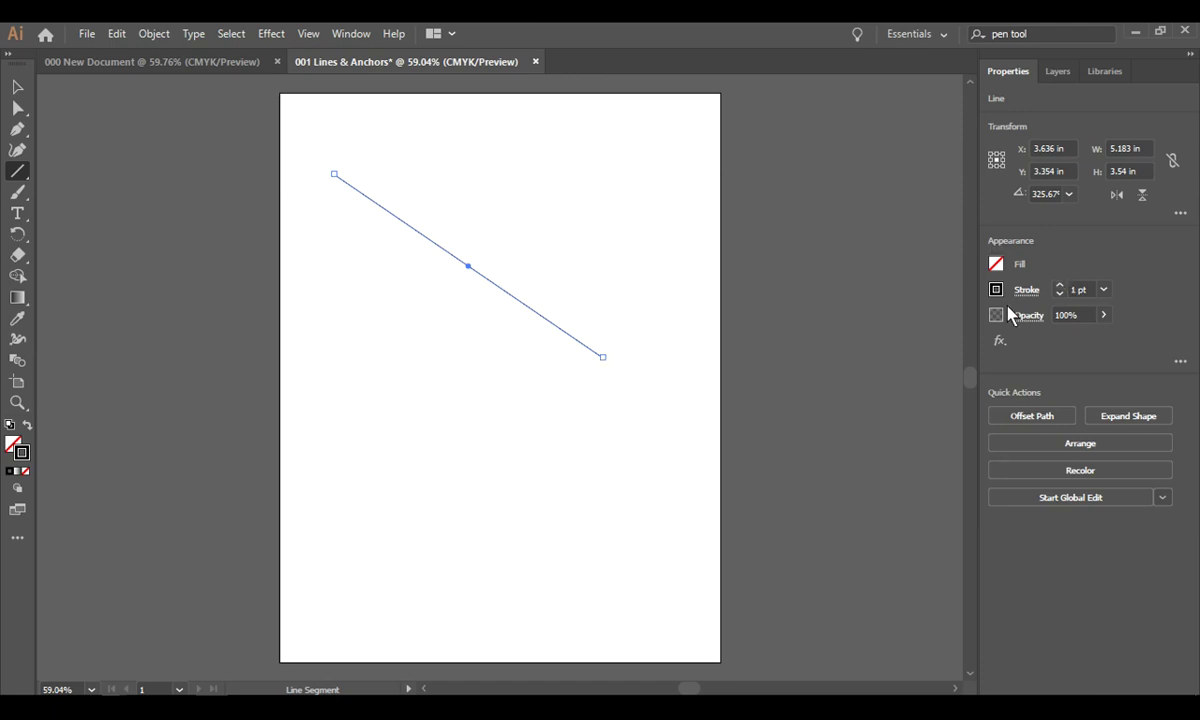
left_click(1104, 290)
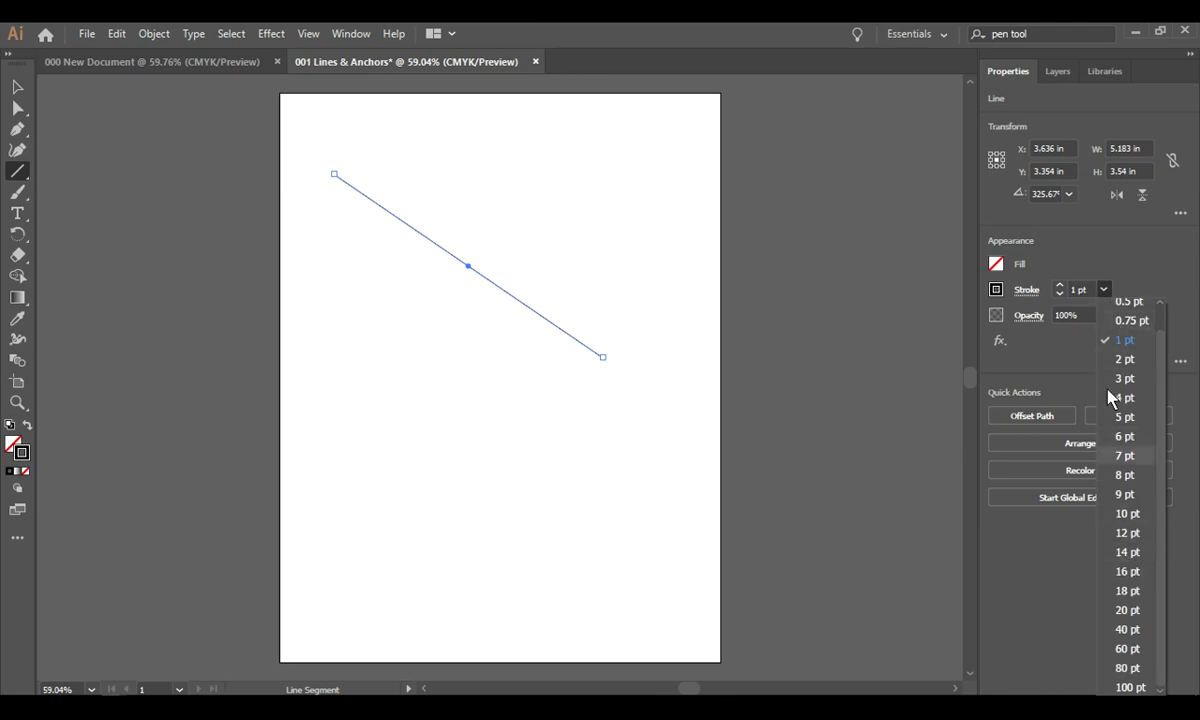
left_click(1104, 290)
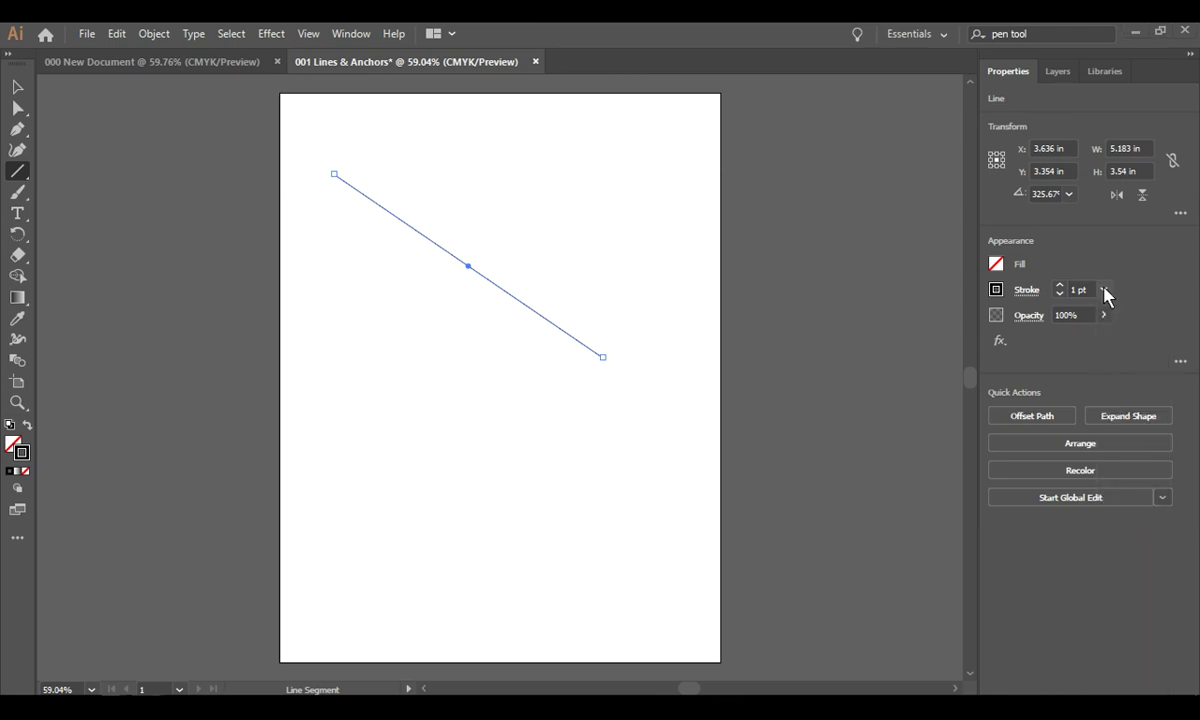
left_click(1104, 290)
left_click(1133, 445)
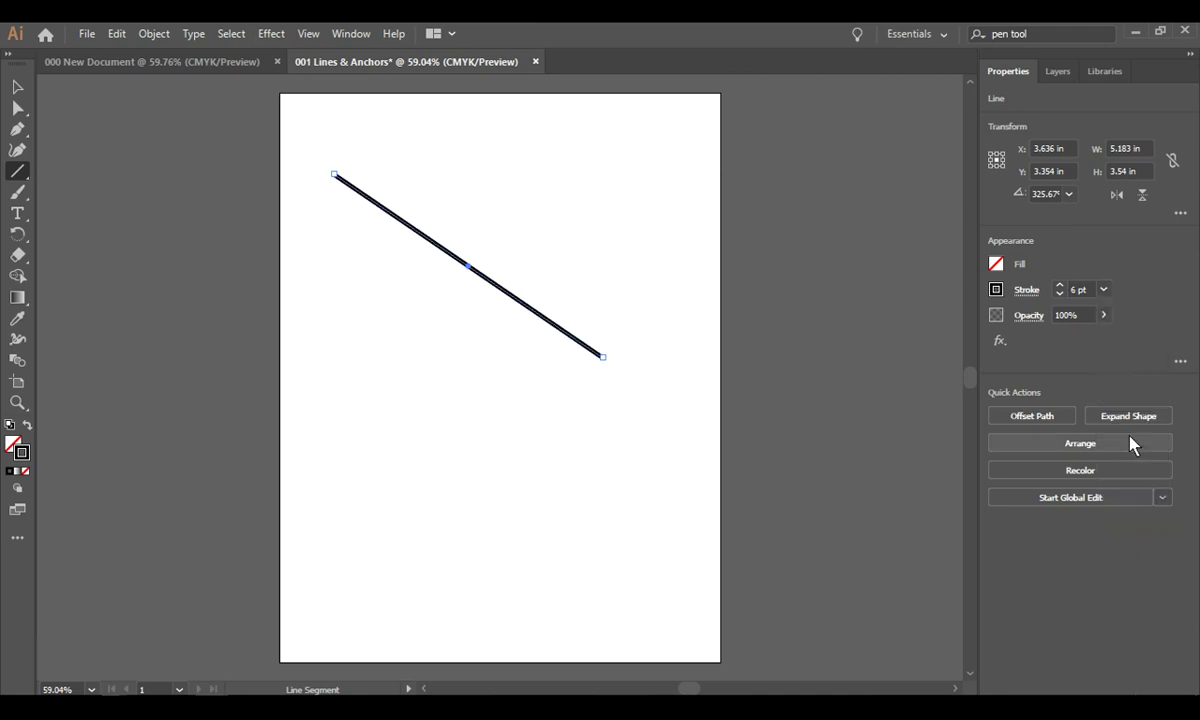
left_click(18, 92)
left_click(426, 413)
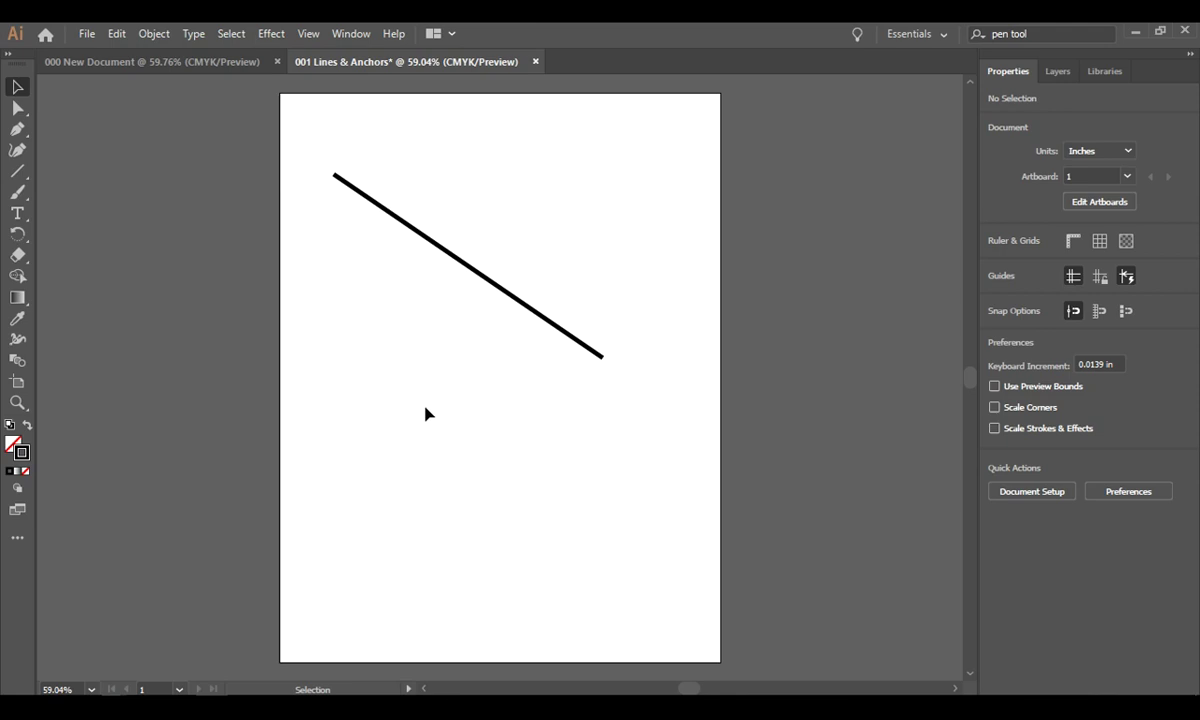
Step: Set the Line Segment tool's stroke to 12 pt with the tapered Width Profile 5
left_click(13, 177)
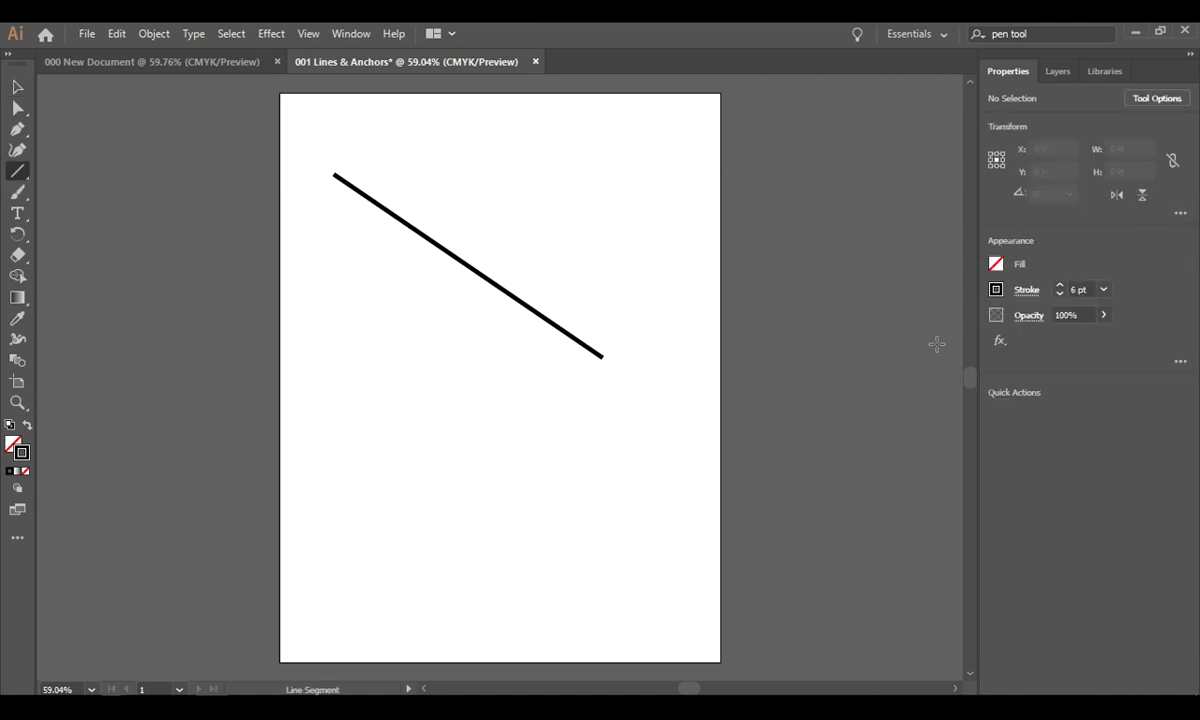
left_click(1103, 289)
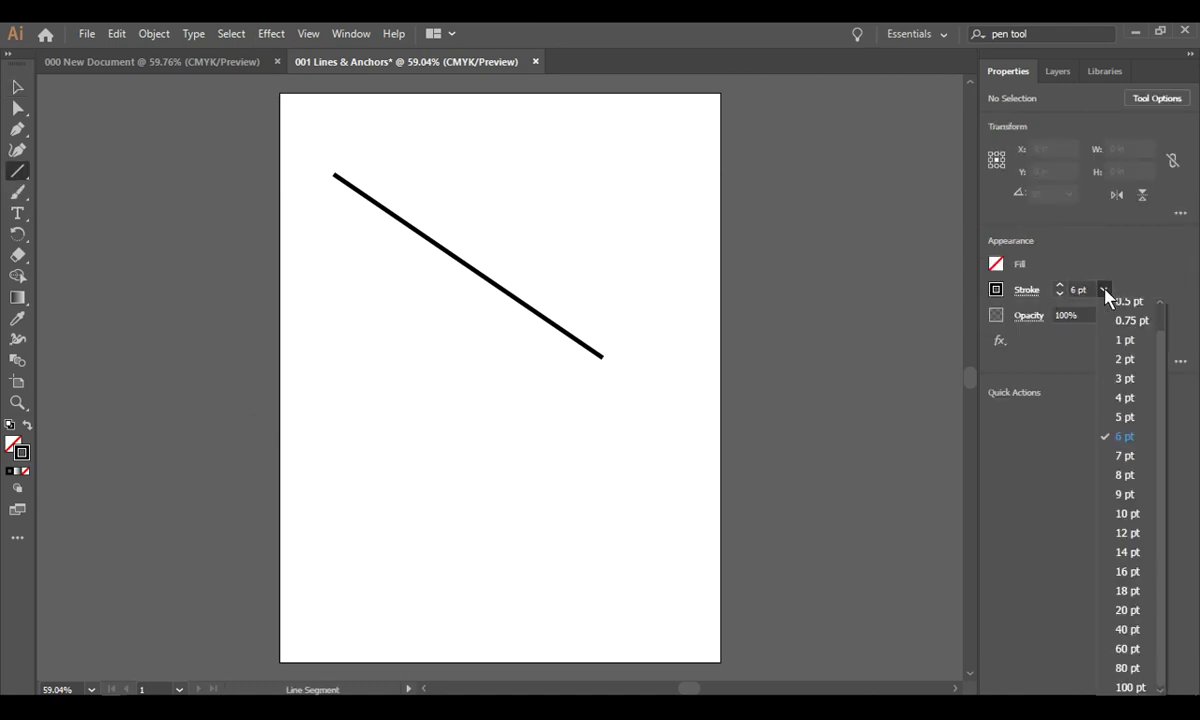
left_click(1128, 533)
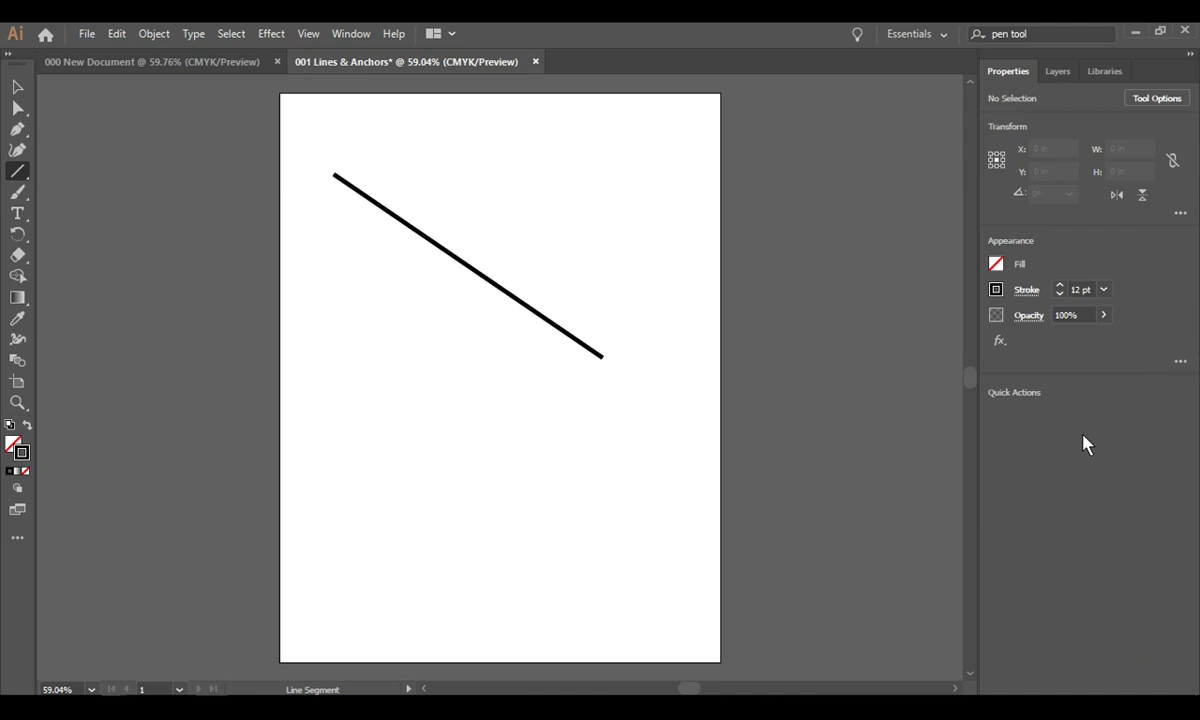
left_click(1023, 297)
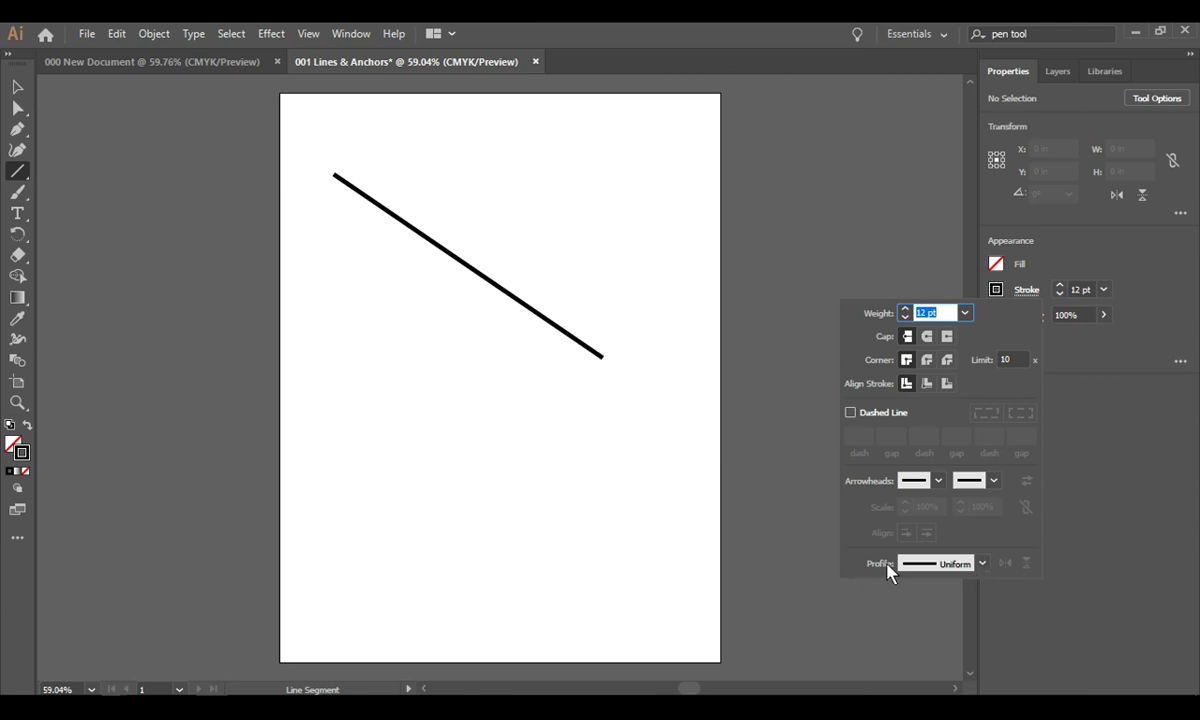
left_click(982, 564)
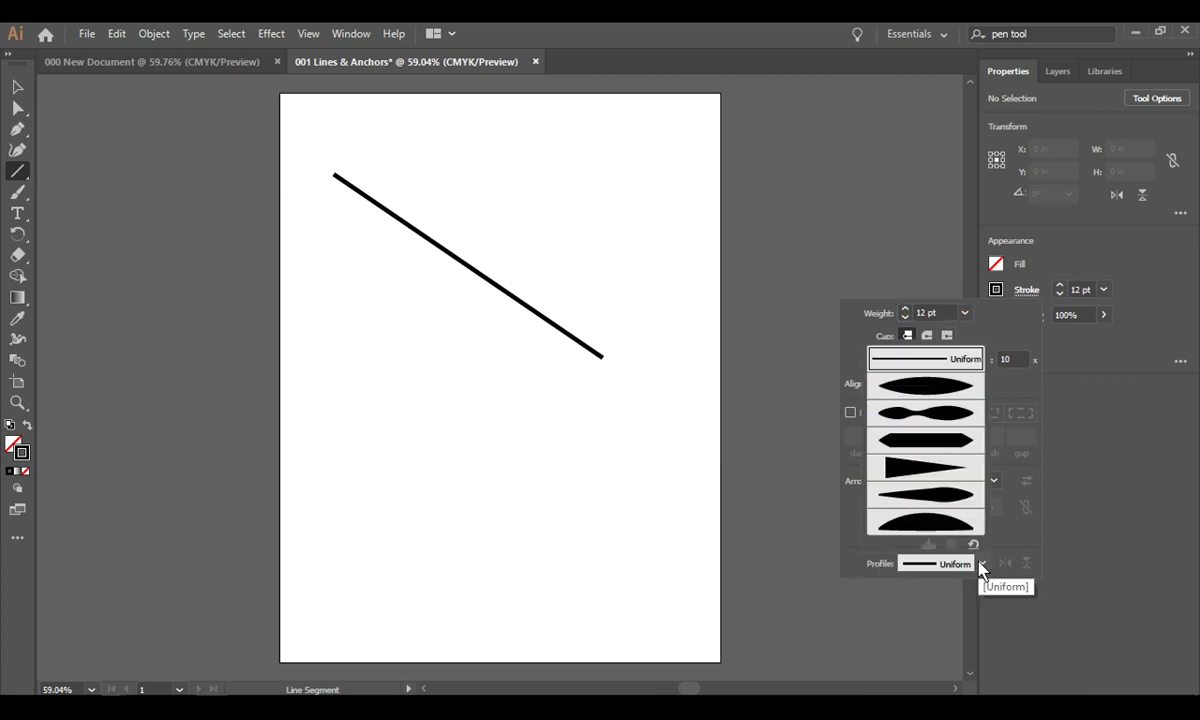
left_click(940, 496)
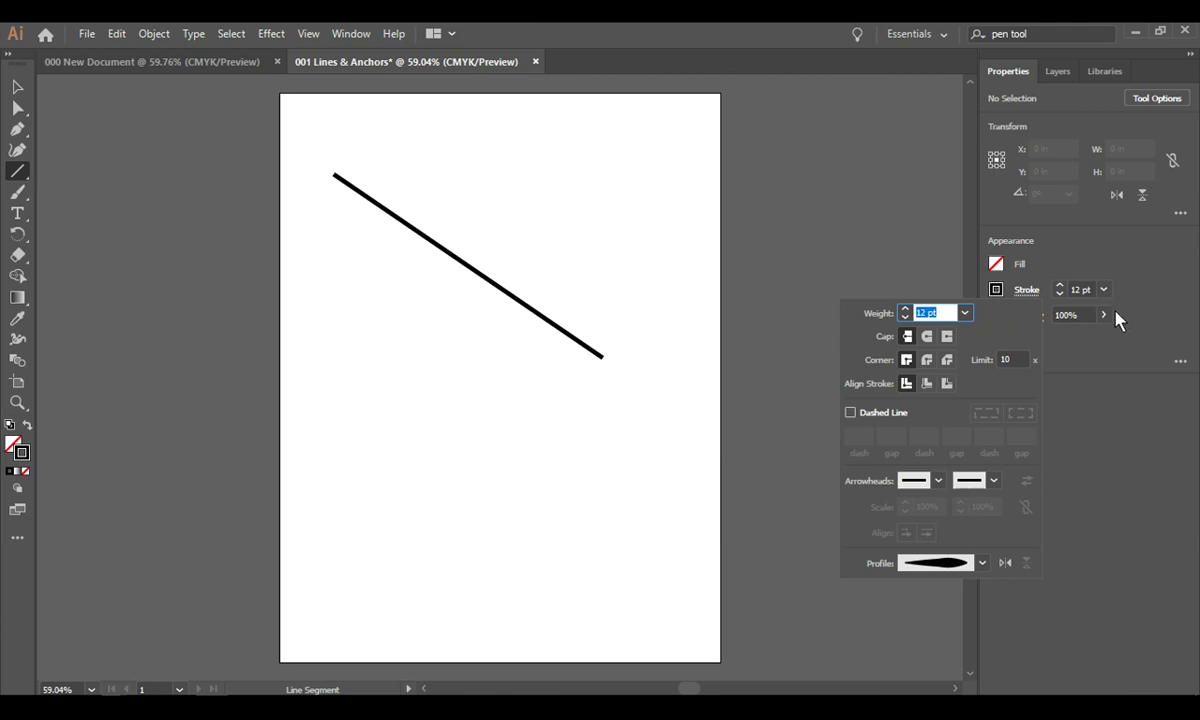
left_click(1000, 290)
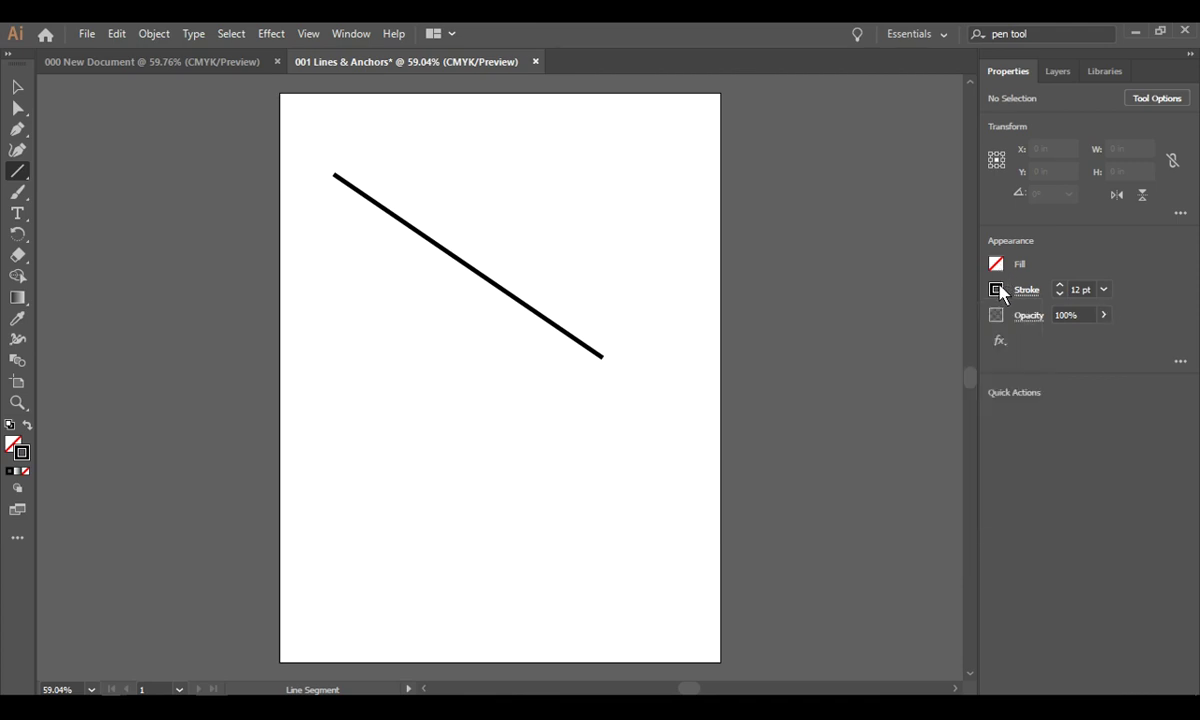
Step: Choose navy as the stroke colour
left_click(1000, 290)
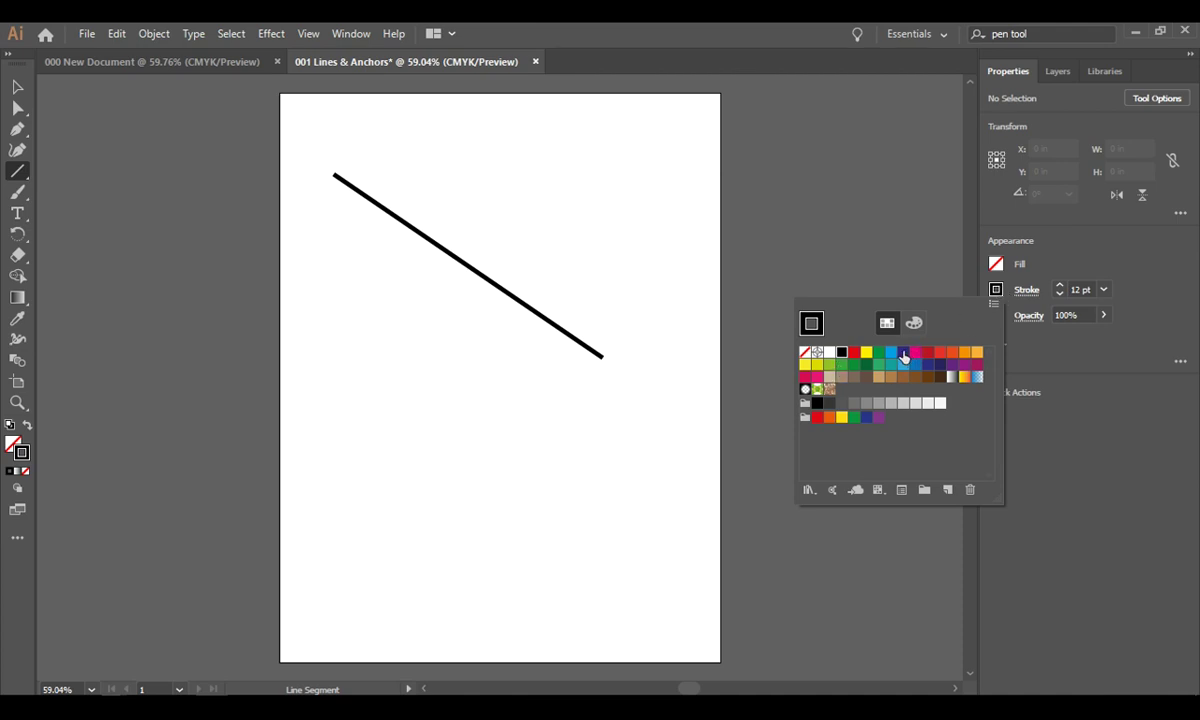
left_click(904, 354)
left_click(363, 470)
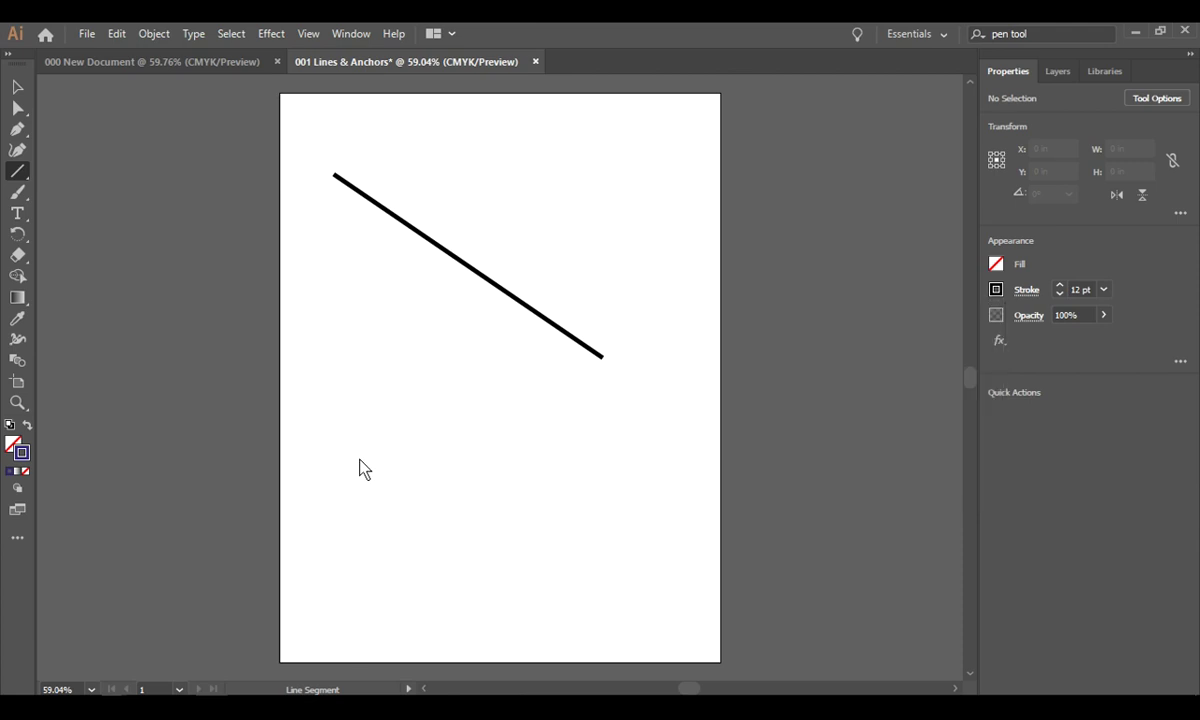
Step: Draw a second line rising across the first and give it the tapered Width Profile 5
left_click_drag(358, 447, 624, 272)
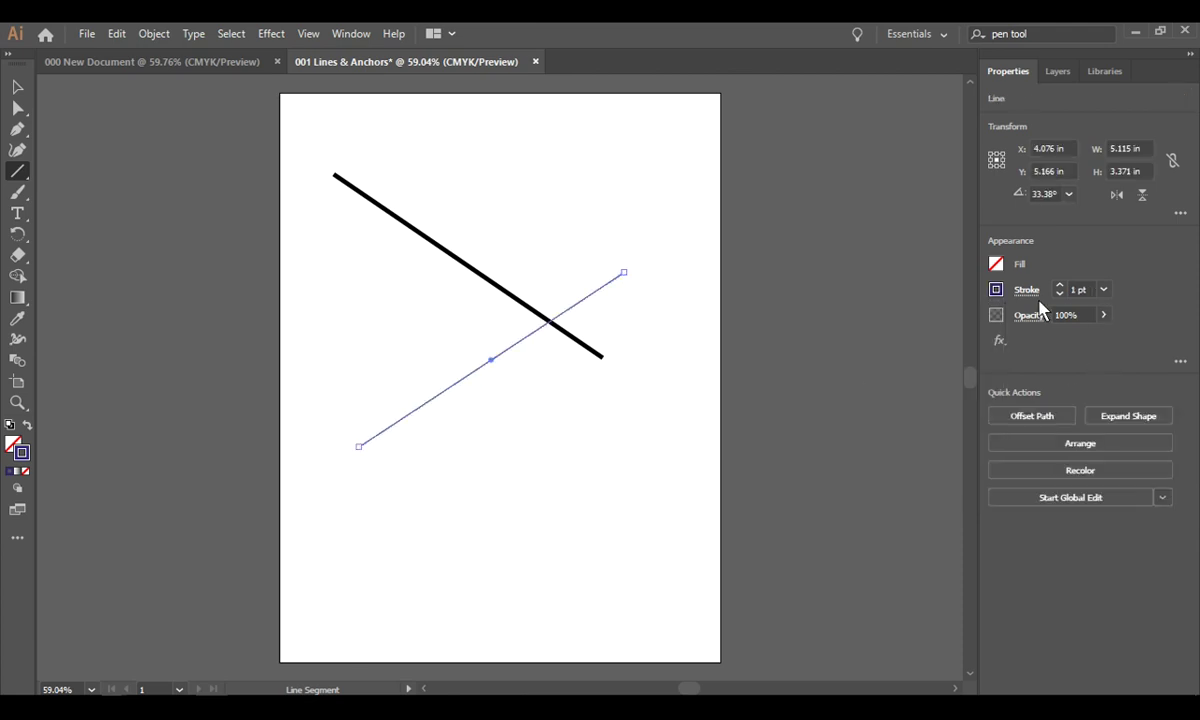
left_click(1028, 290)
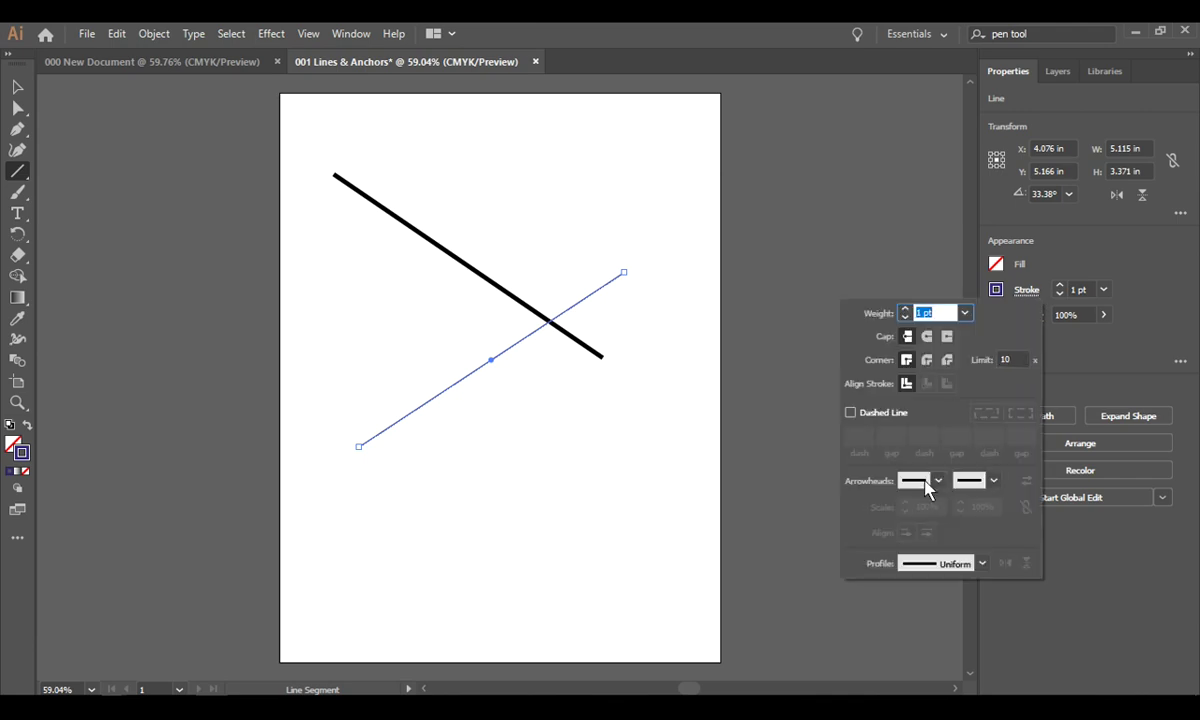
left_click(982, 564)
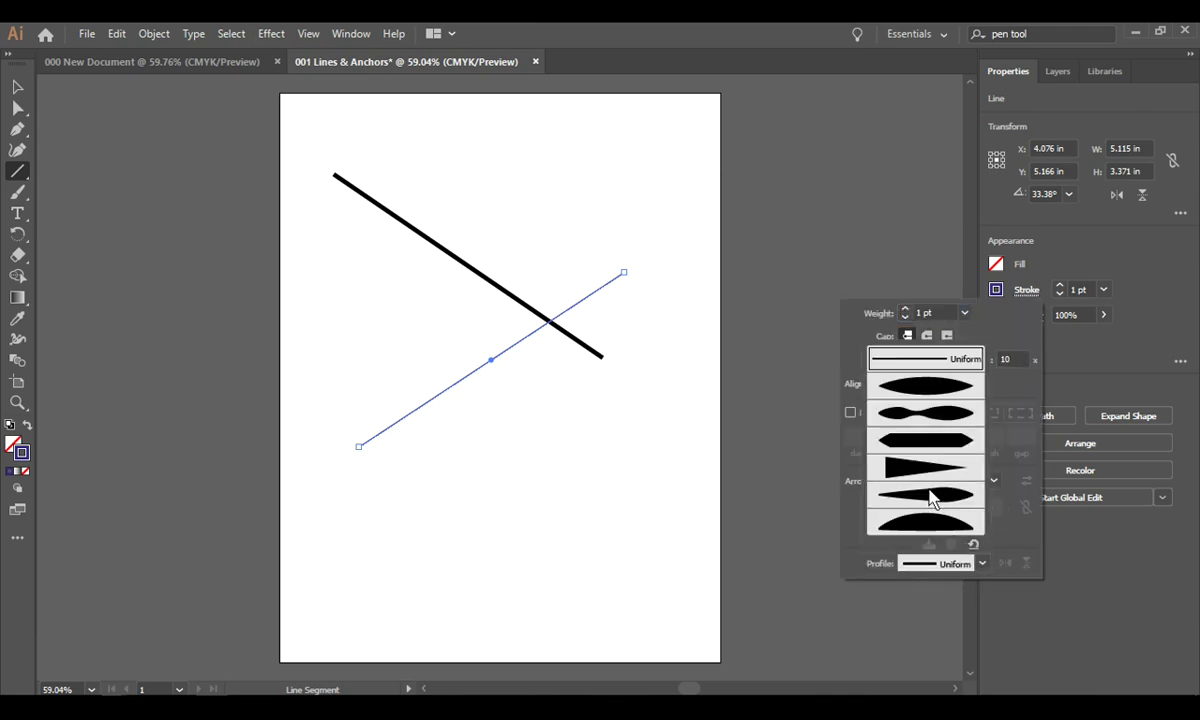
left_click(932, 494)
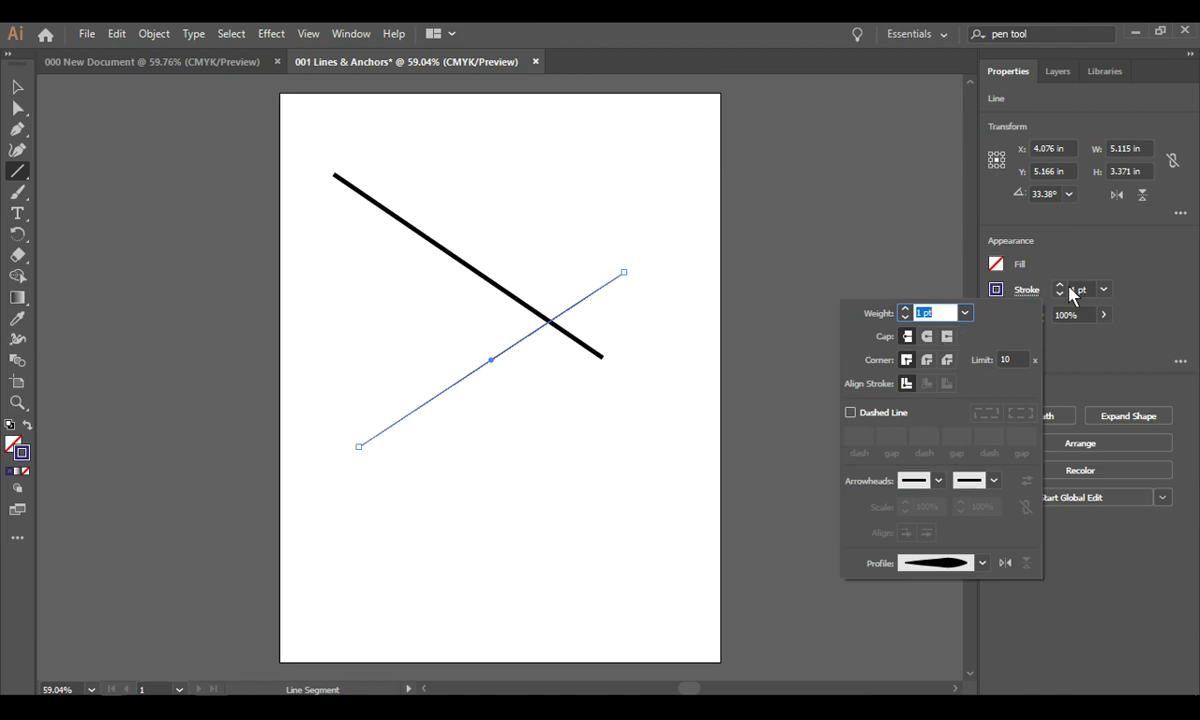
Step: Set the line's weight to 12 pt and switch it to the elliptical width profile
type("12")
left_click(503, 362)
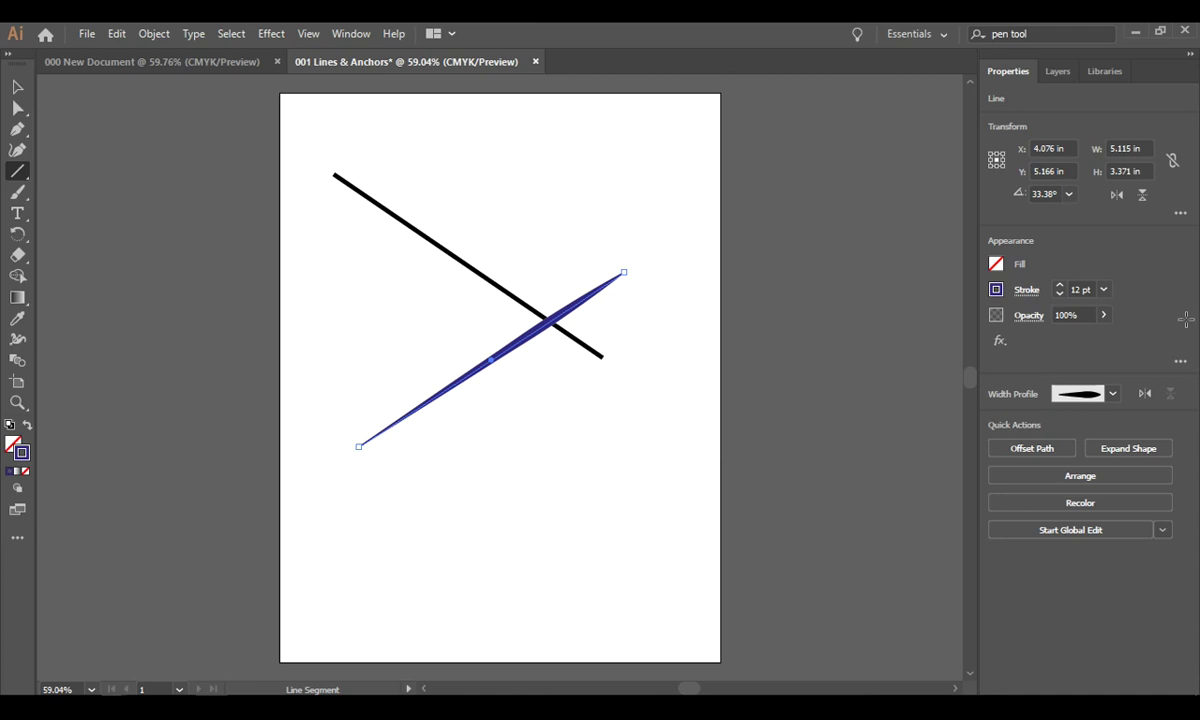
left_click(1112, 394)
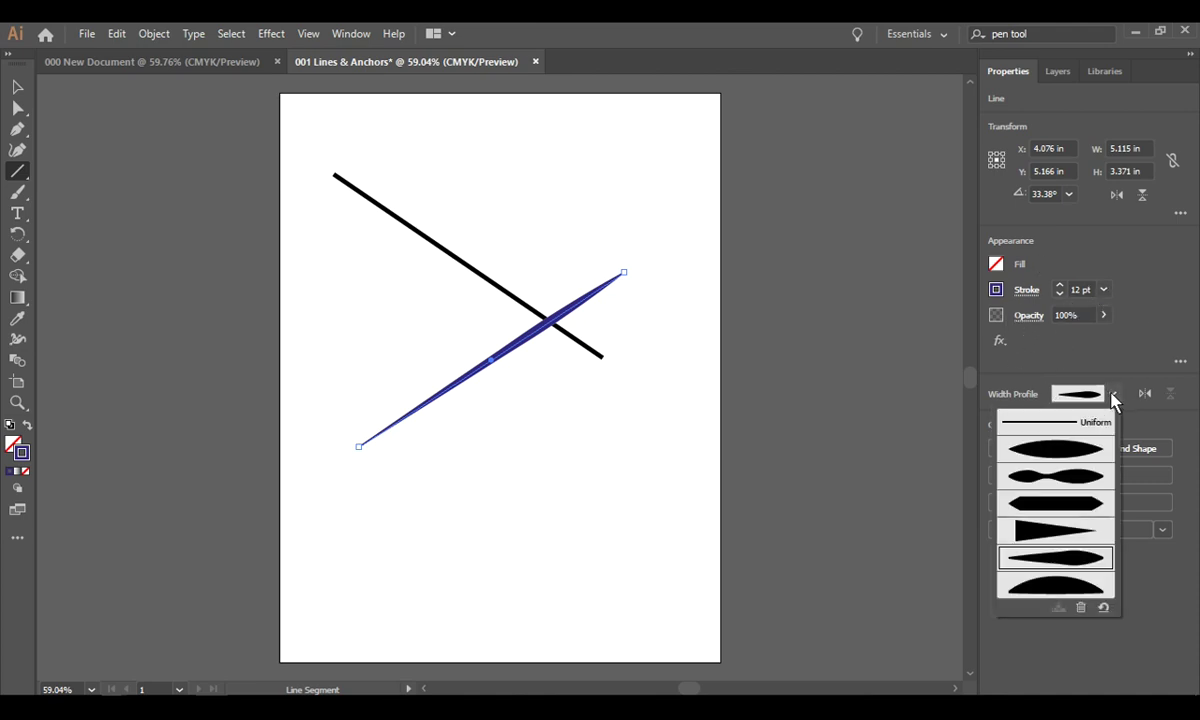
left_click(1080, 452)
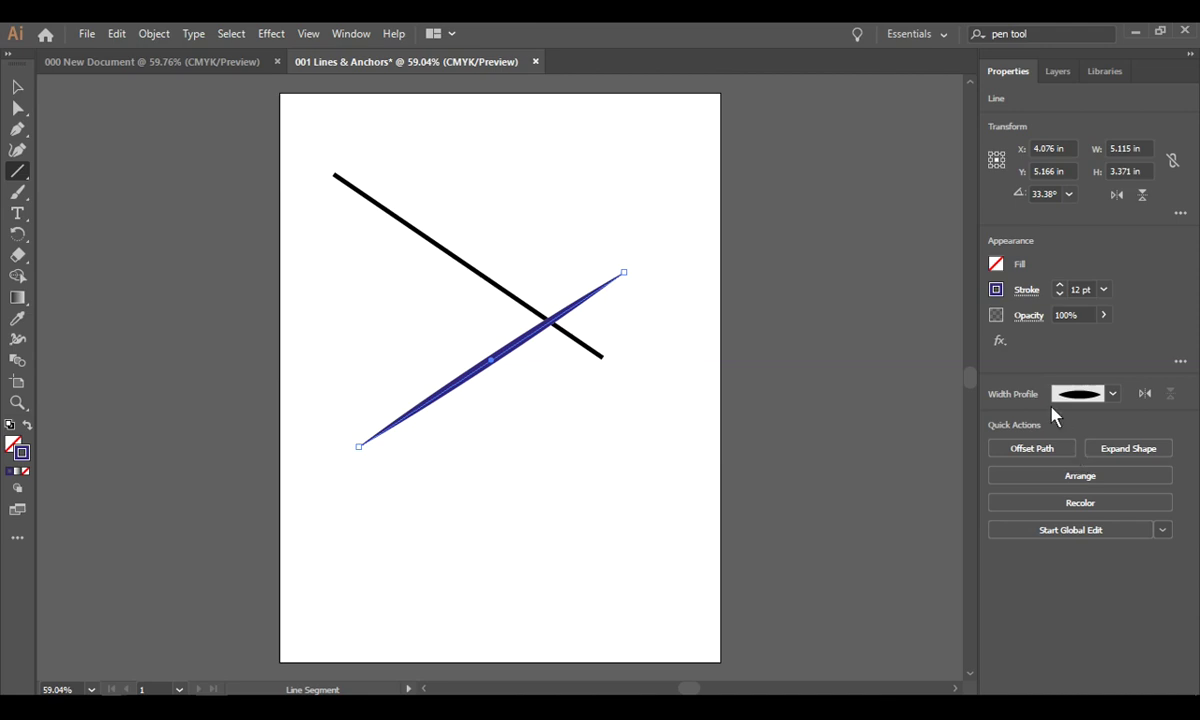
Step: In Line Segment Tool Options, enter Length 6 in and Angle 45°
left_click(480, 363)
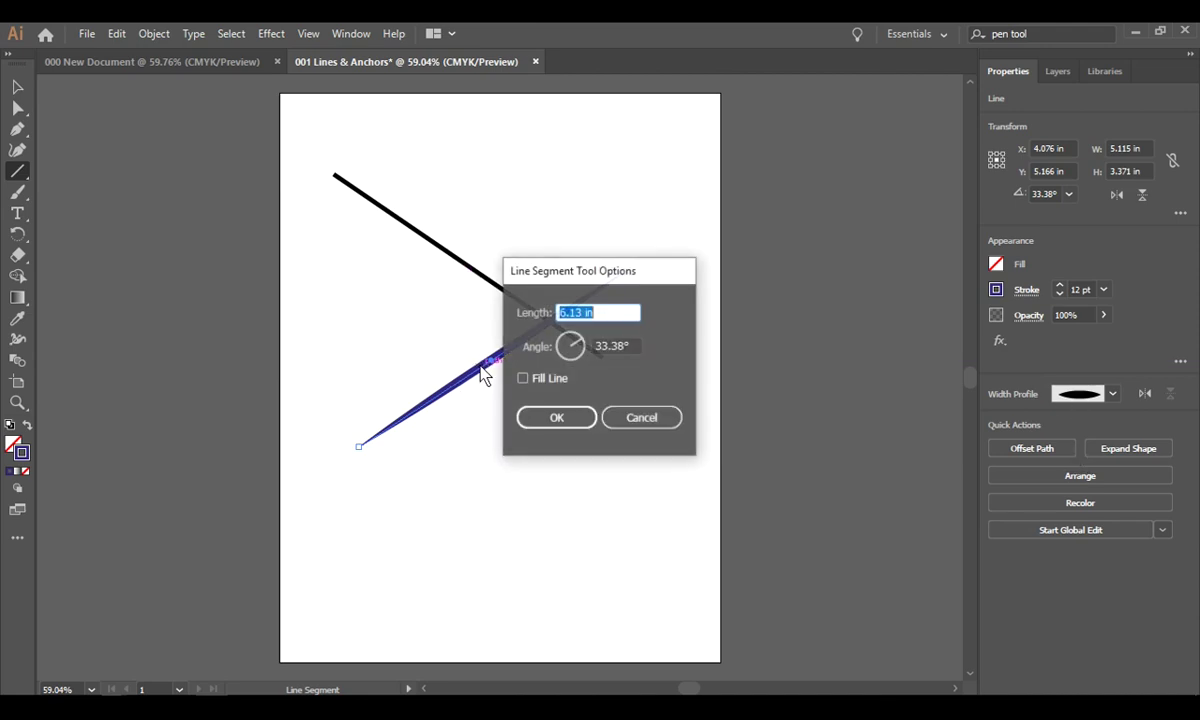
left_click(652, 418)
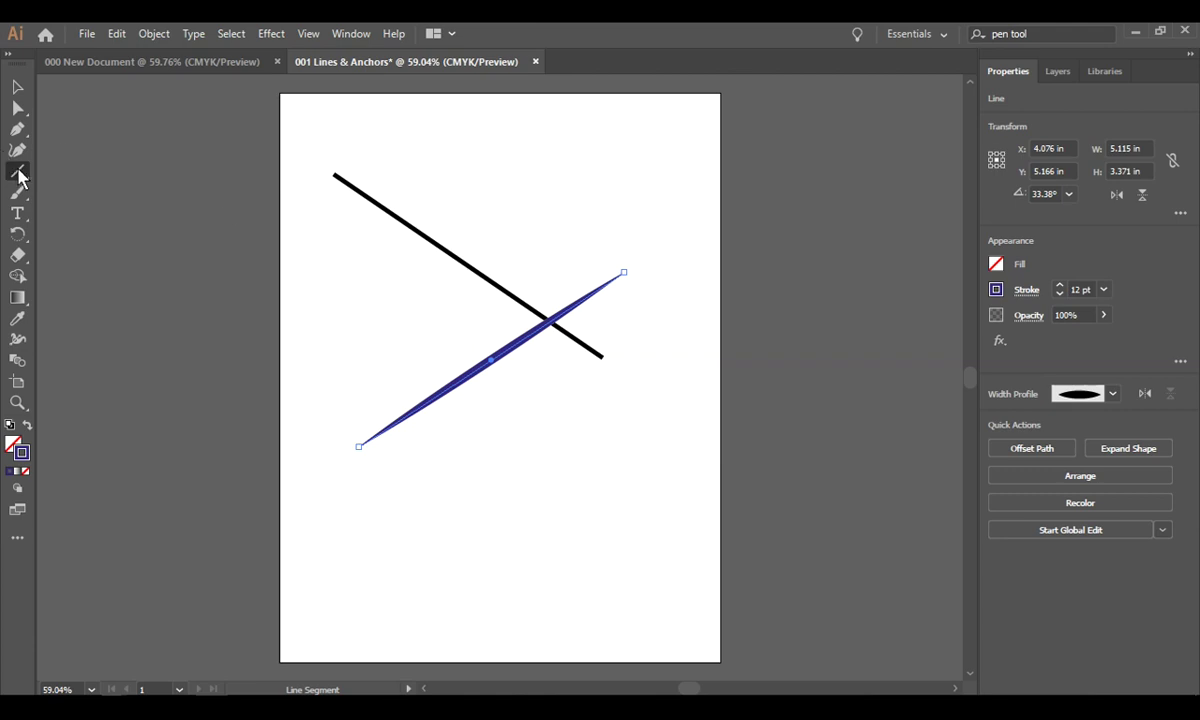
left_click(346, 338)
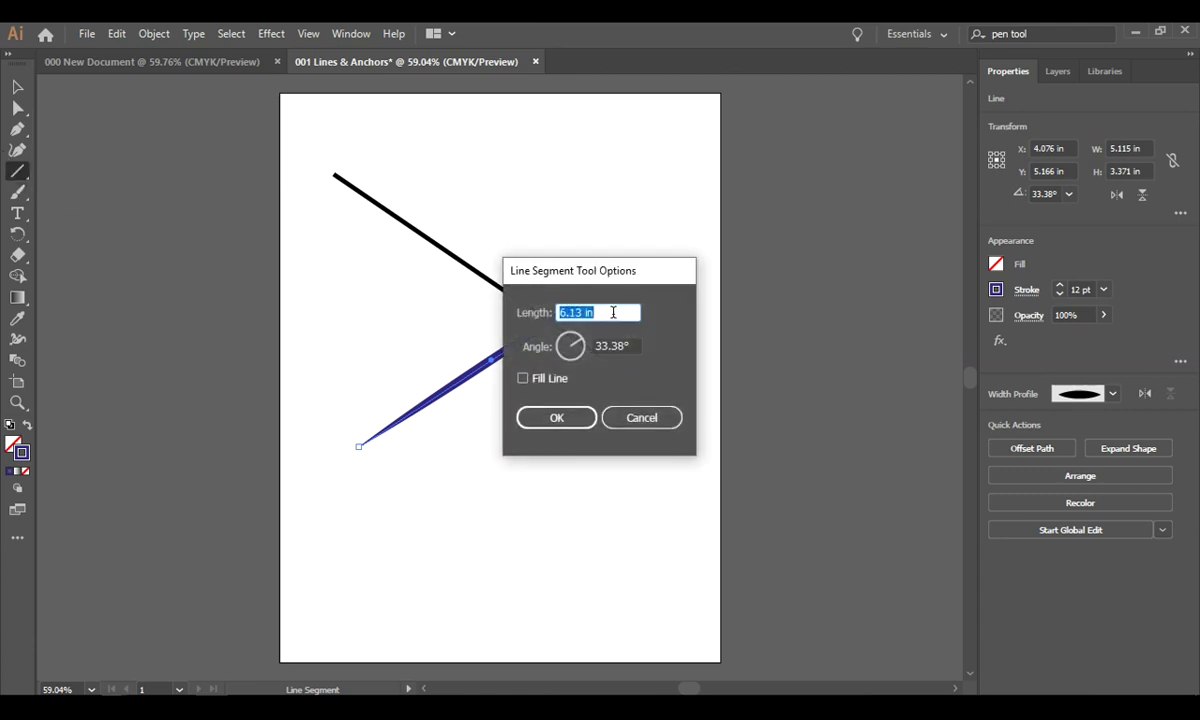
type("6")
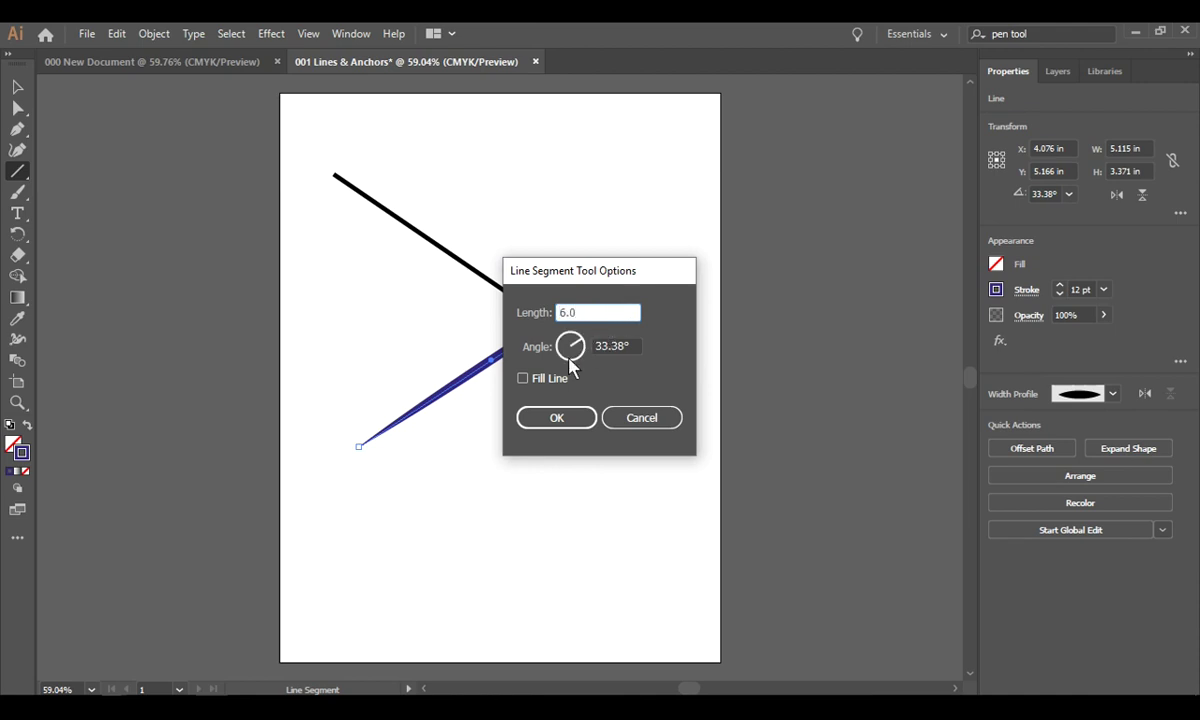
type(".0")
key("Tab")
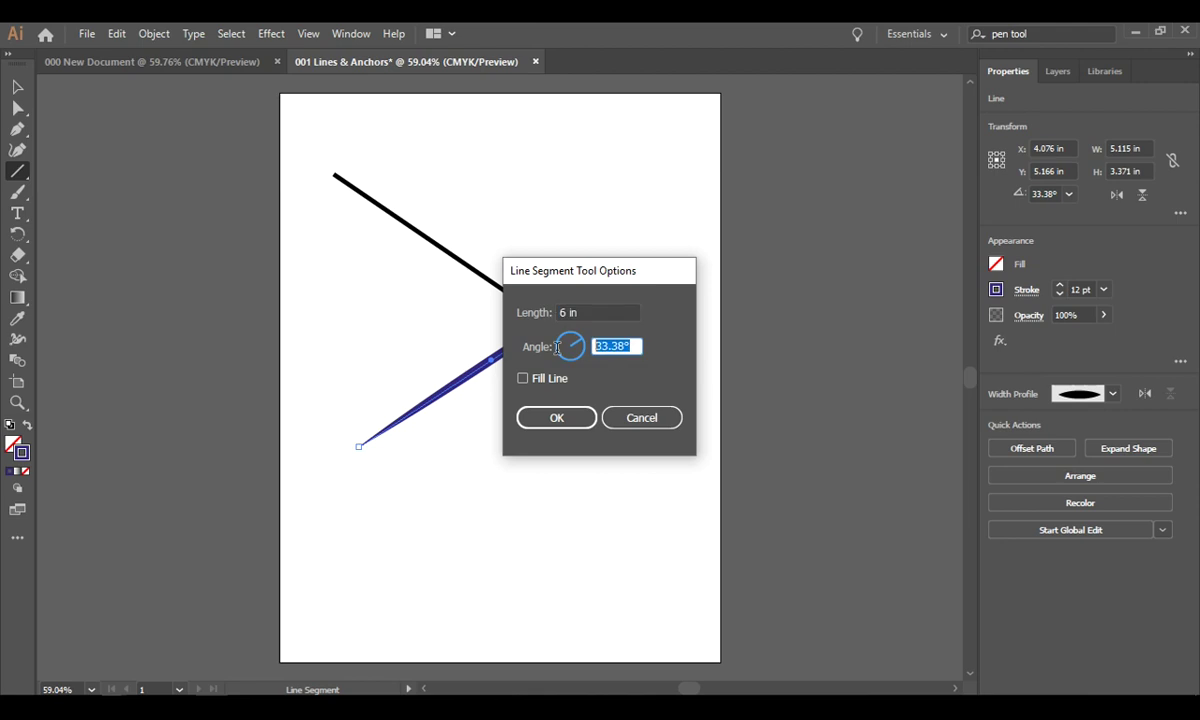
type("45..")
key("BackSpace")
type("5")
left_click_drag(607, 345, 663, 347)
key("BackSpace")
Step: Create the 6 in 45° line and give it Width Profile 2
left_click(558, 418)
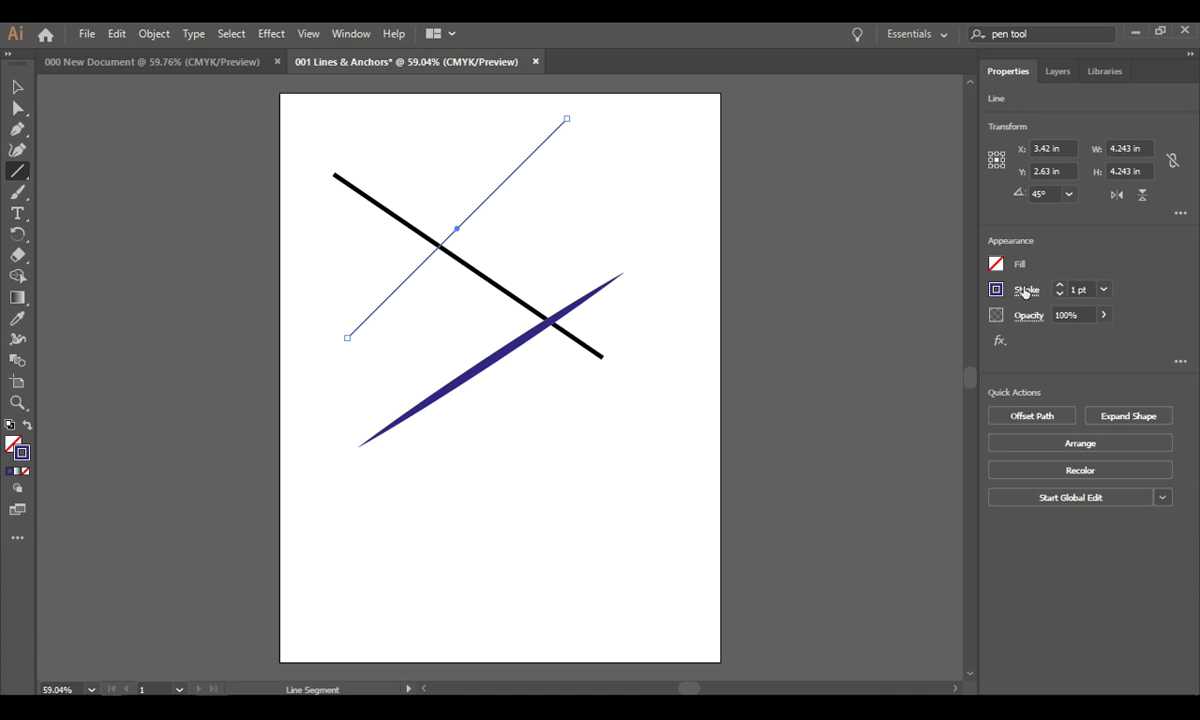
left_click(1025, 291)
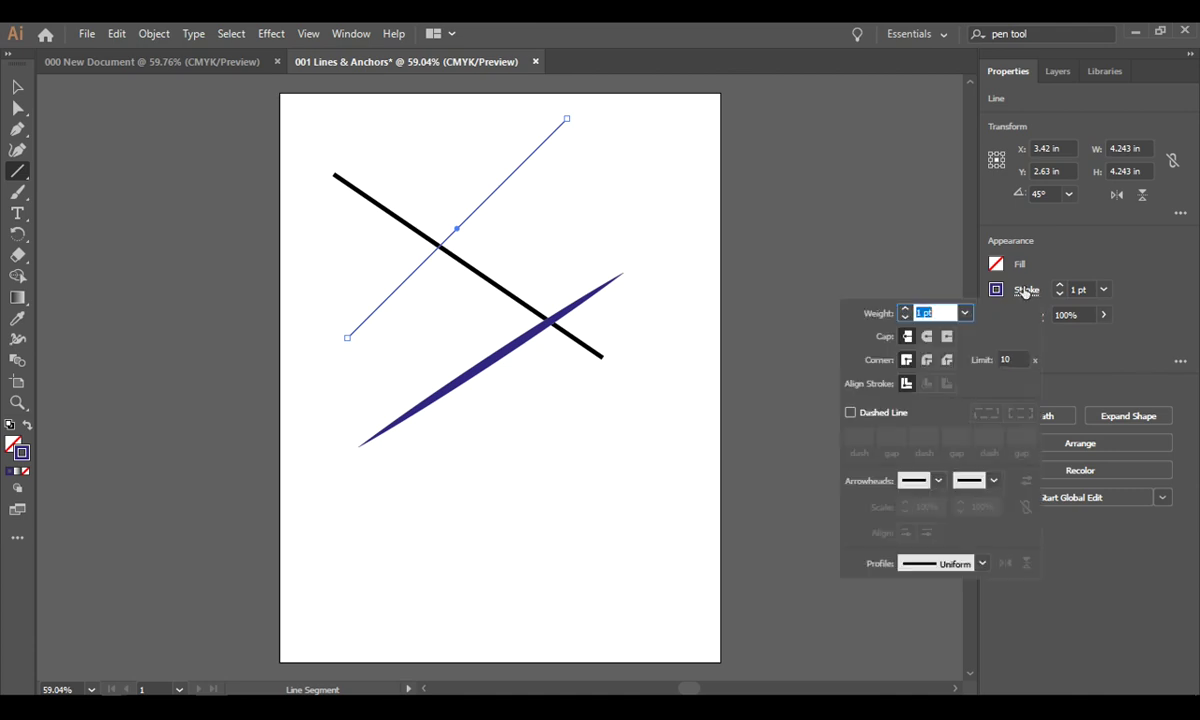
left_click(983, 563)
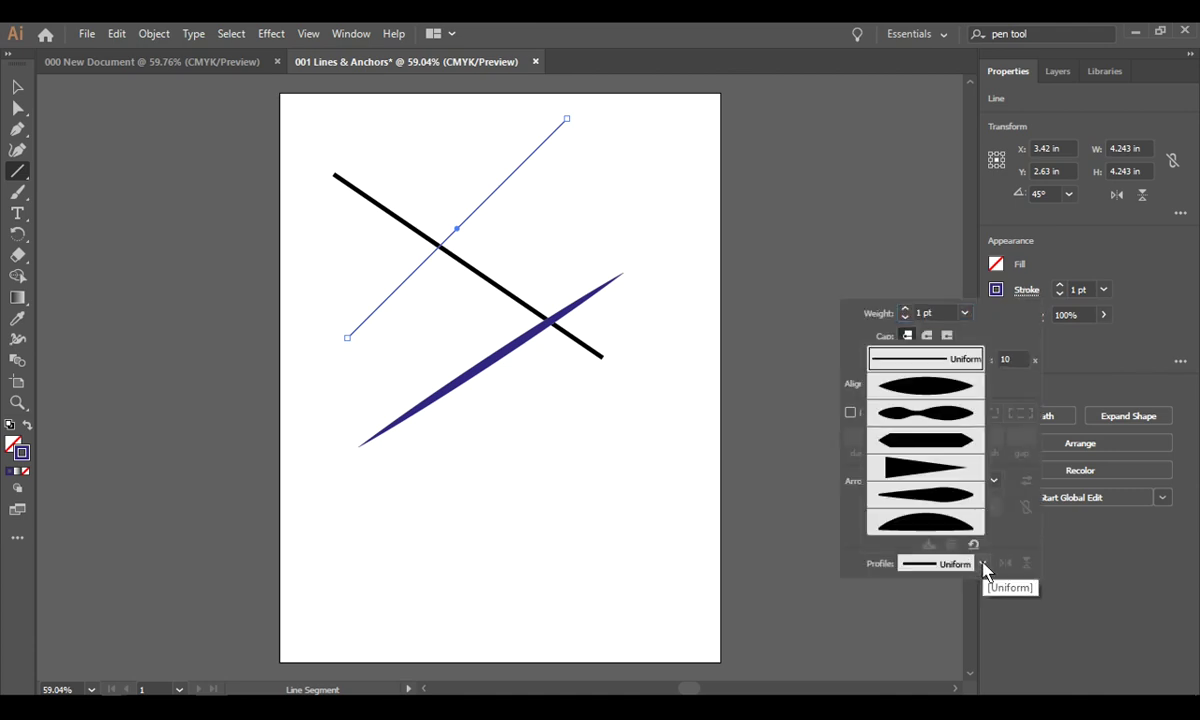
left_click(931, 413)
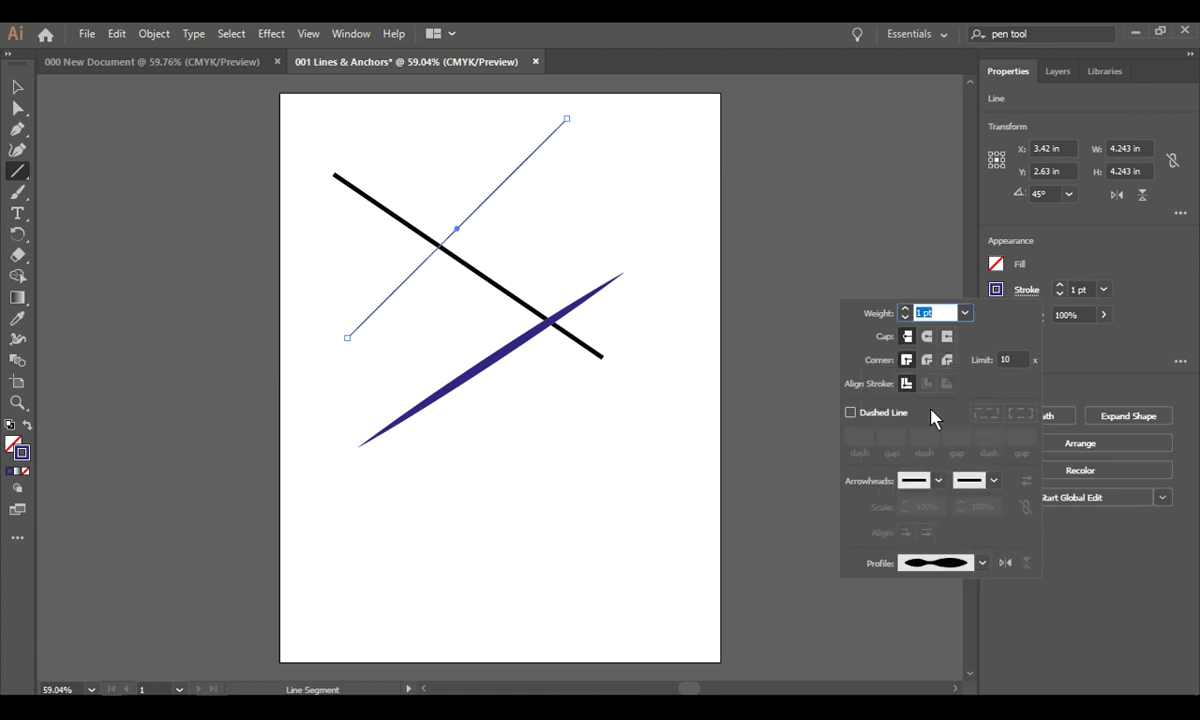
Step: Set the line's stroke weight to 10 pt and move it down and left
double_click(939, 312)
type("10")
key("Return")
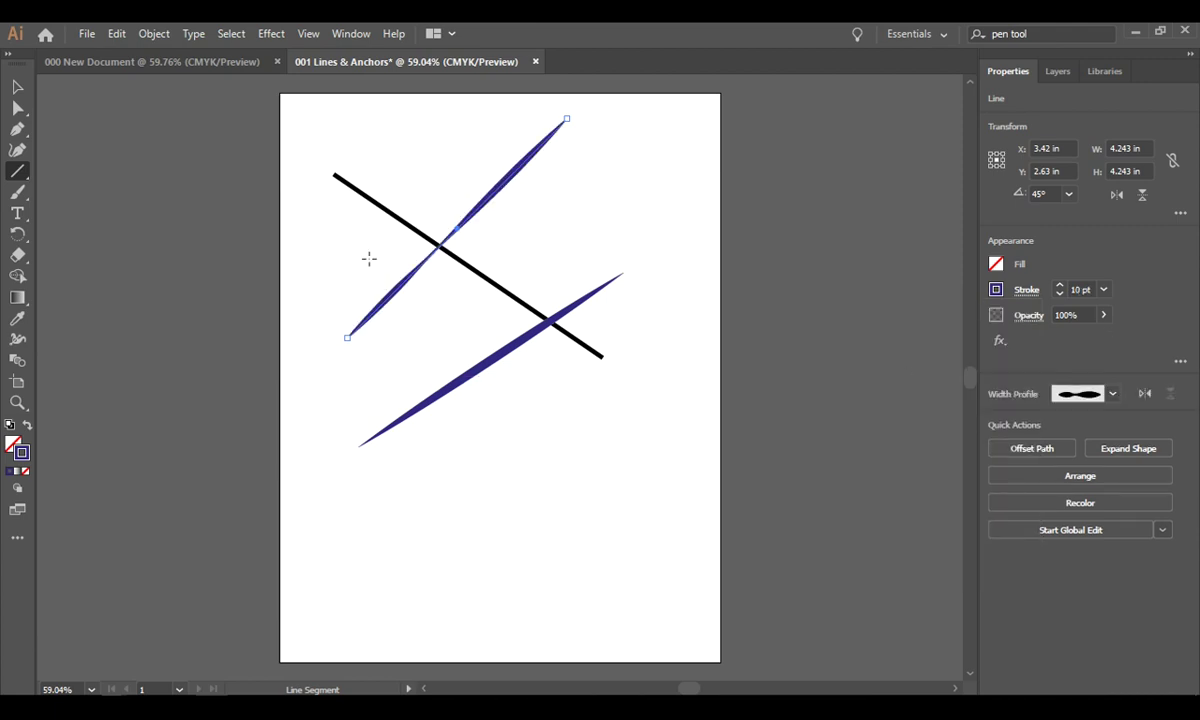
left_click(17, 87)
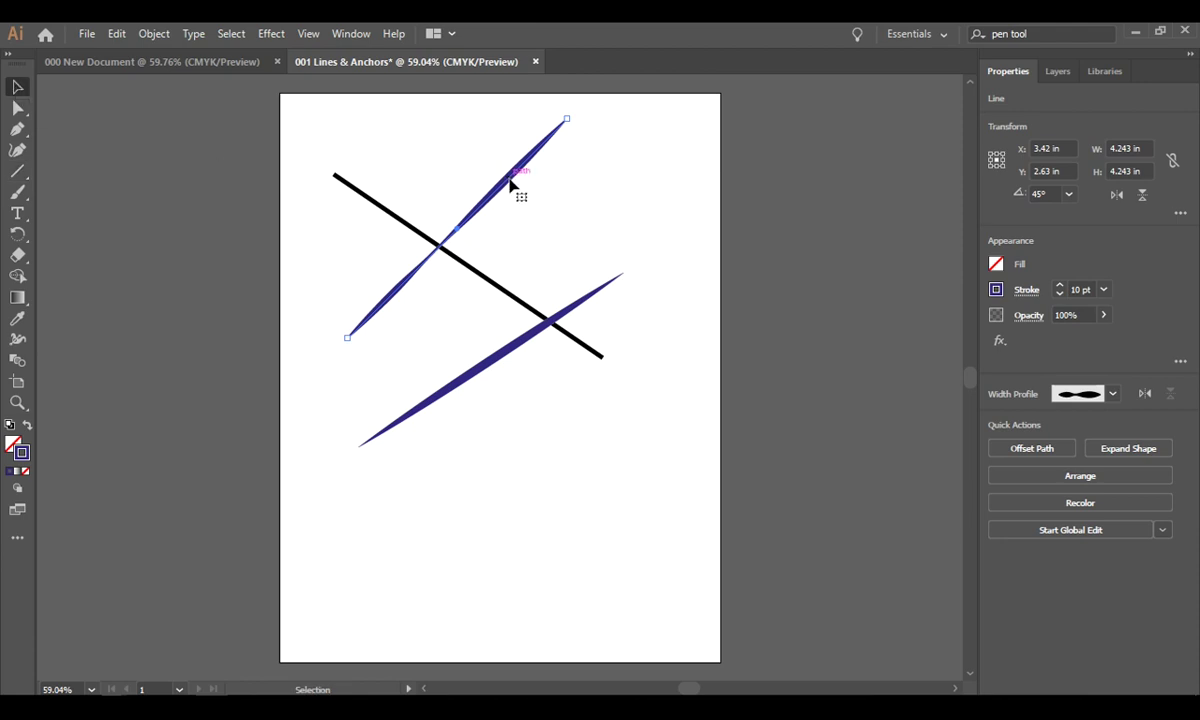
left_click_drag(509, 186, 517, 282)
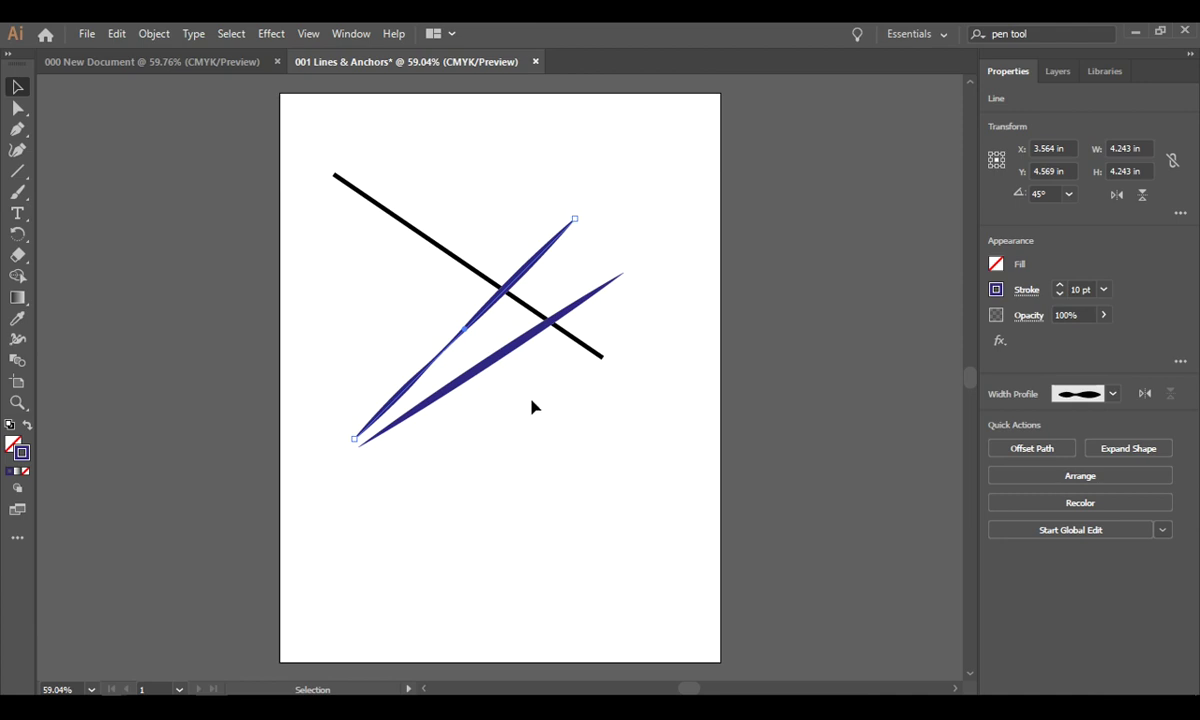
Step: With the Curvature tool, swing the top anchor down to horizontal and pull the middle down into an arc
left_click(25, 154)
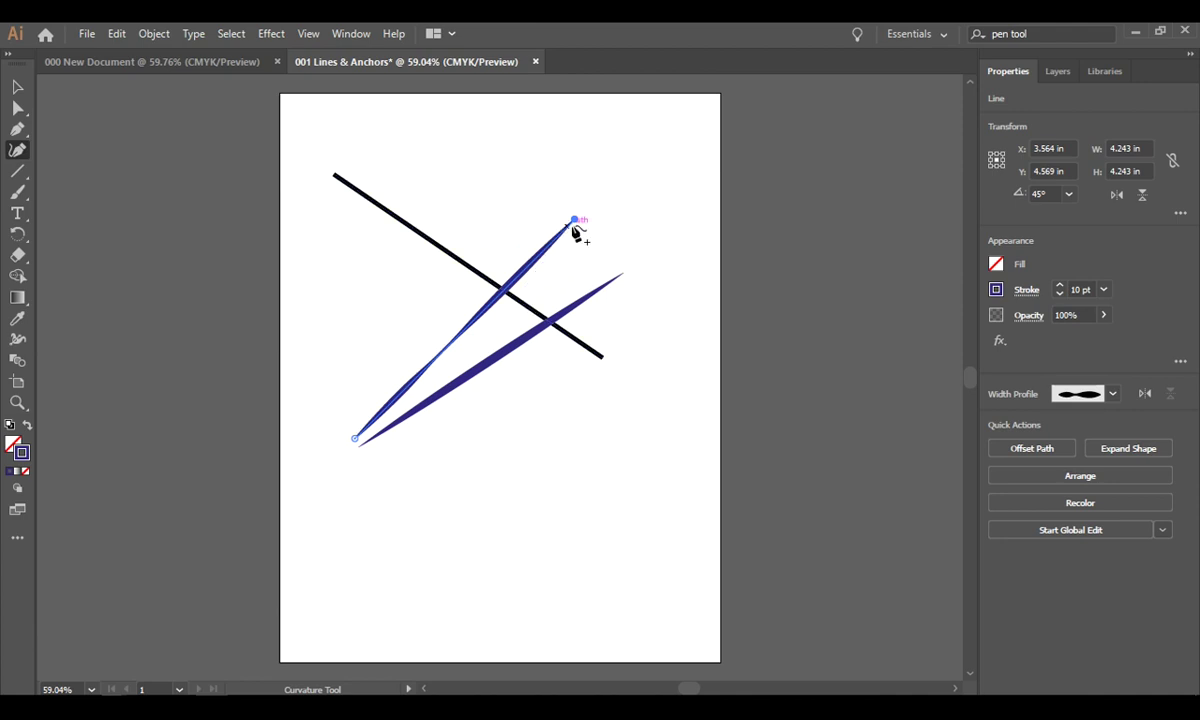
left_click_drag(575, 222, 597, 432)
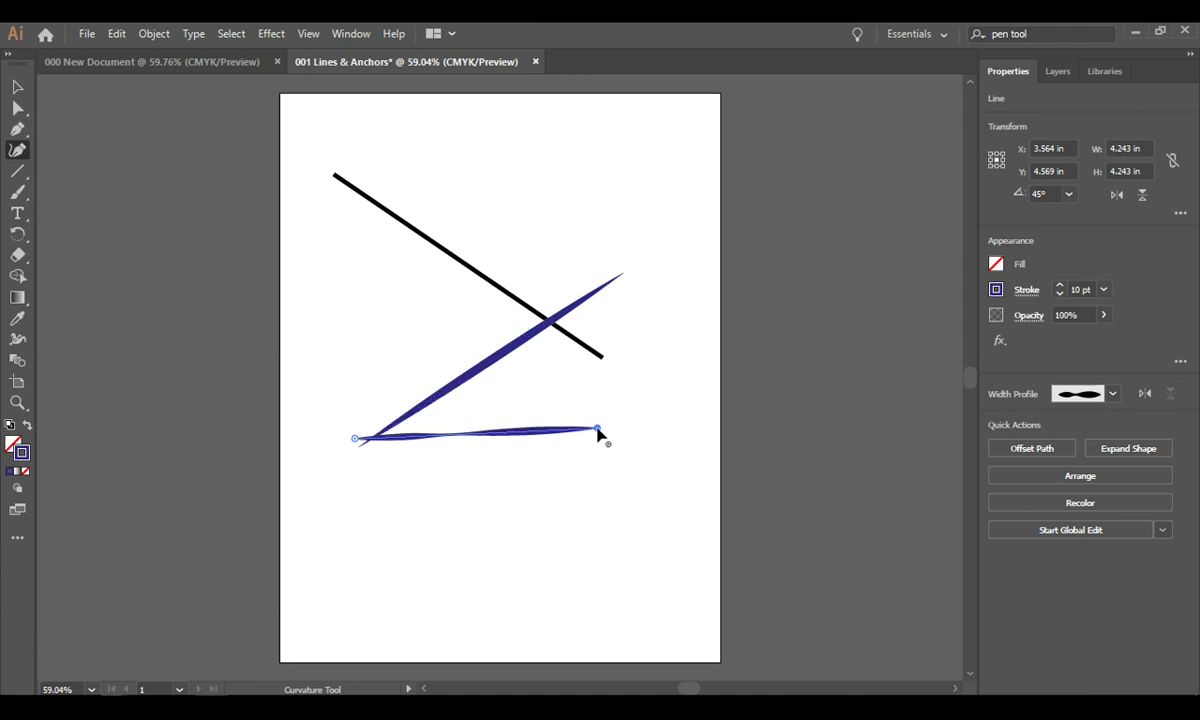
left_click(463, 436)
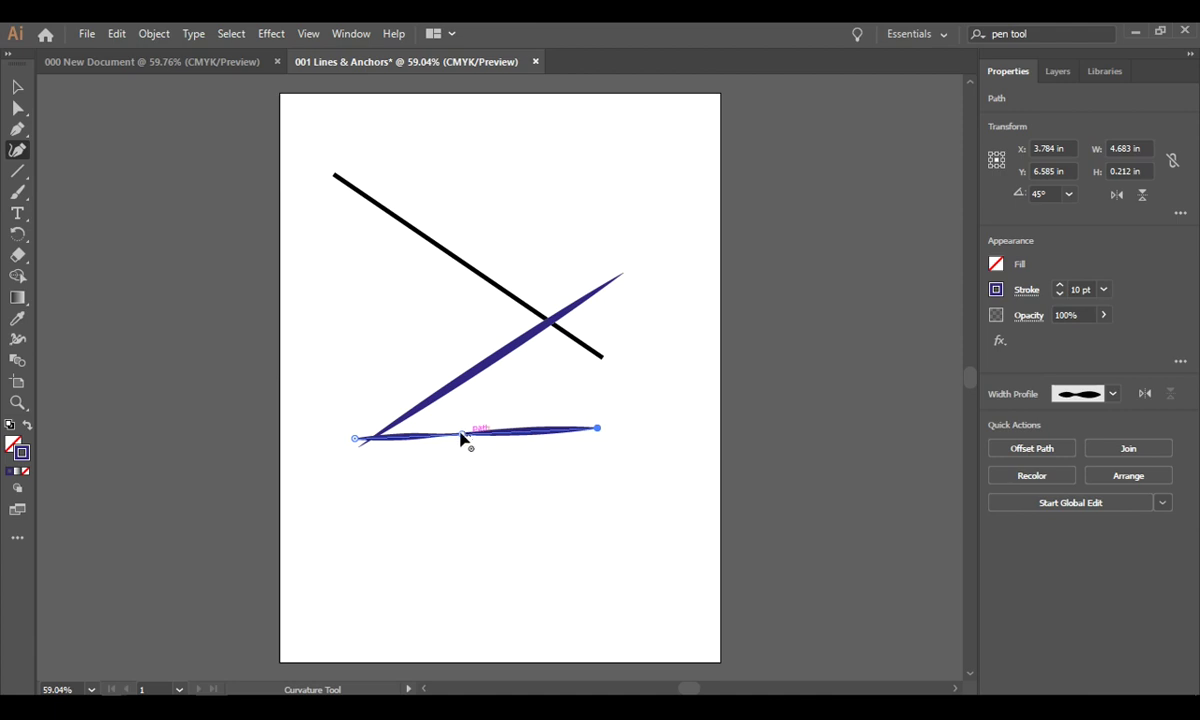
left_click_drag(463, 437, 467, 519)
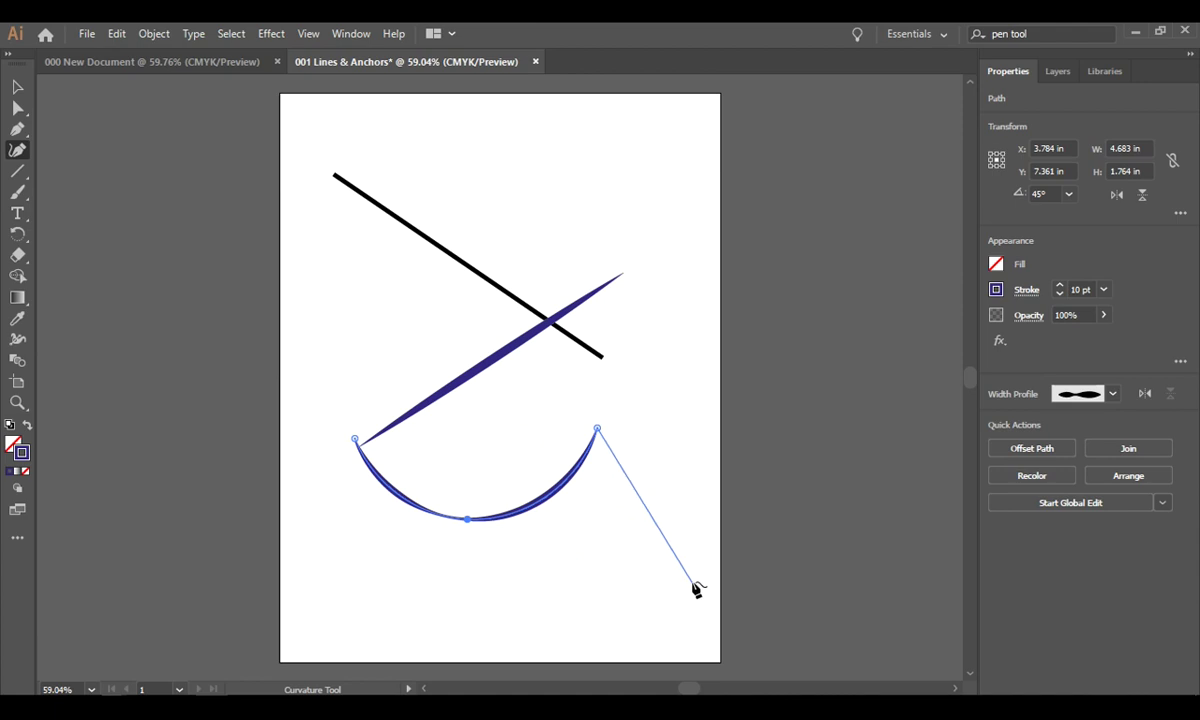
left_click(597, 429)
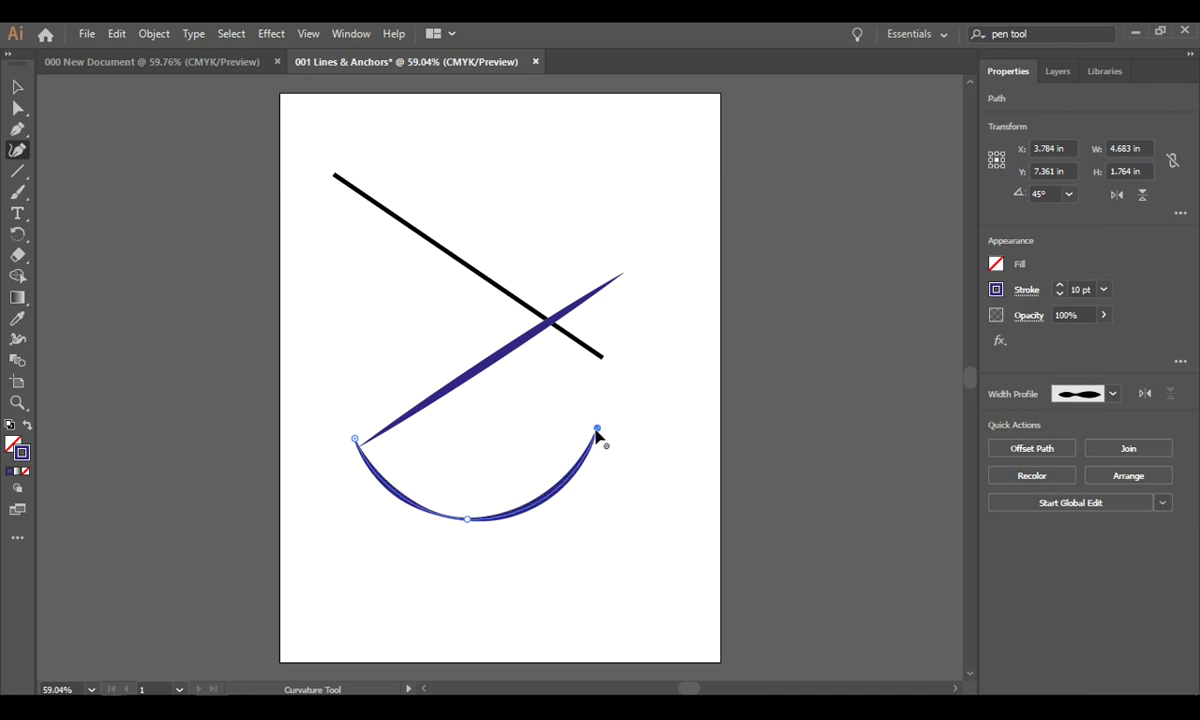
Step: Move the arc up toward the top of the page
left_click(17, 87)
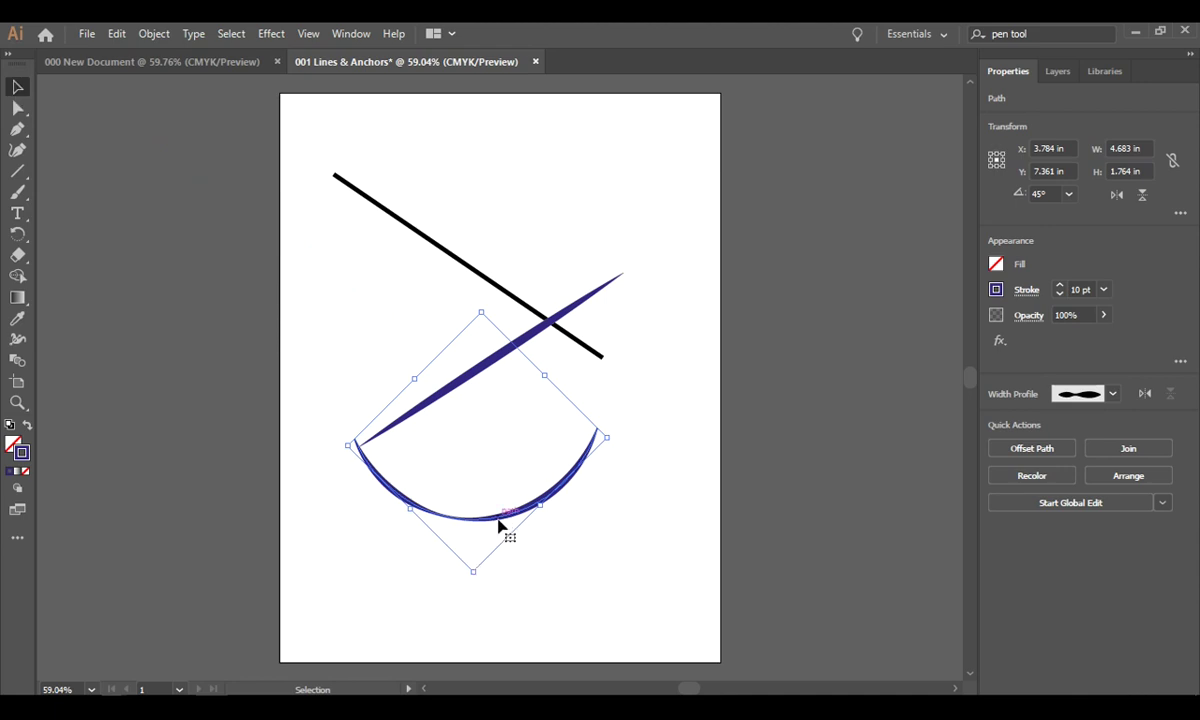
left_click_drag(497, 520, 497, 311)
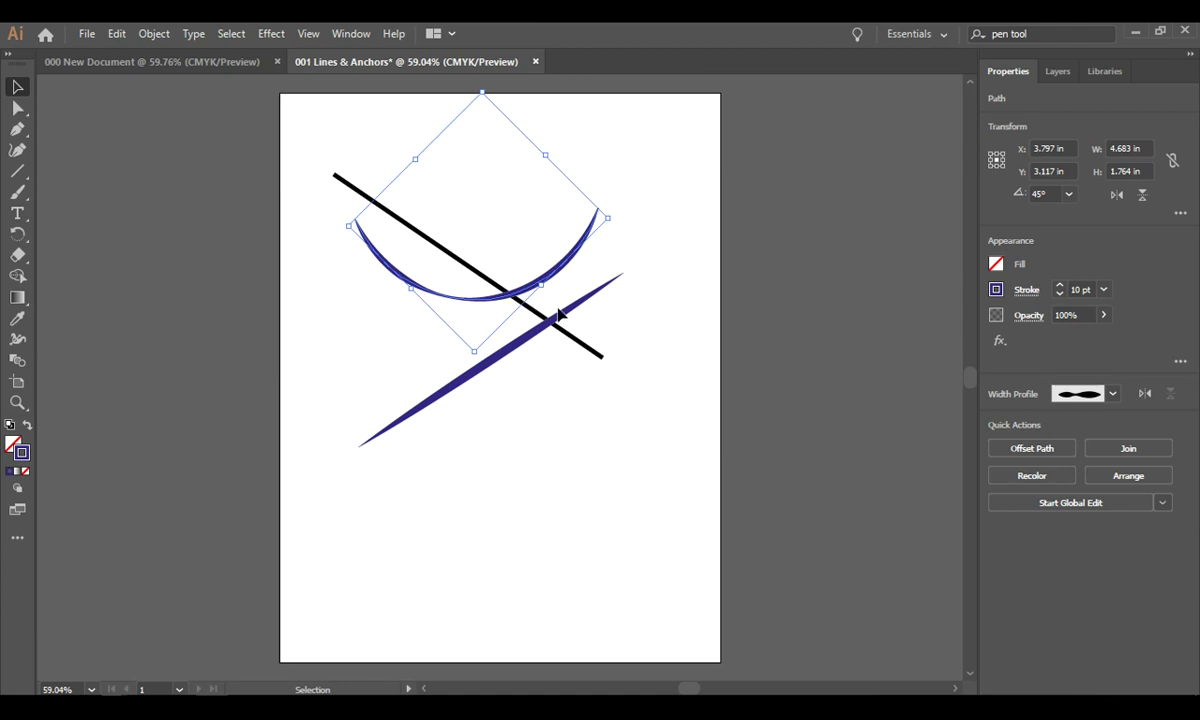
key("a")
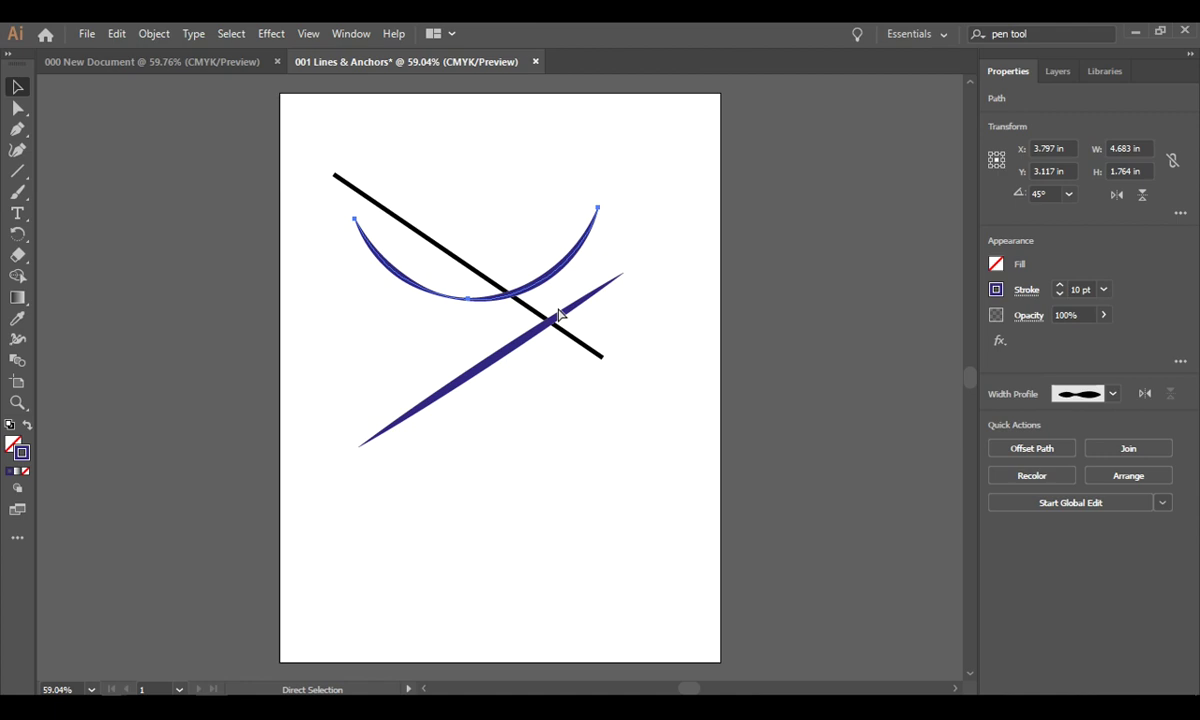
key("v")
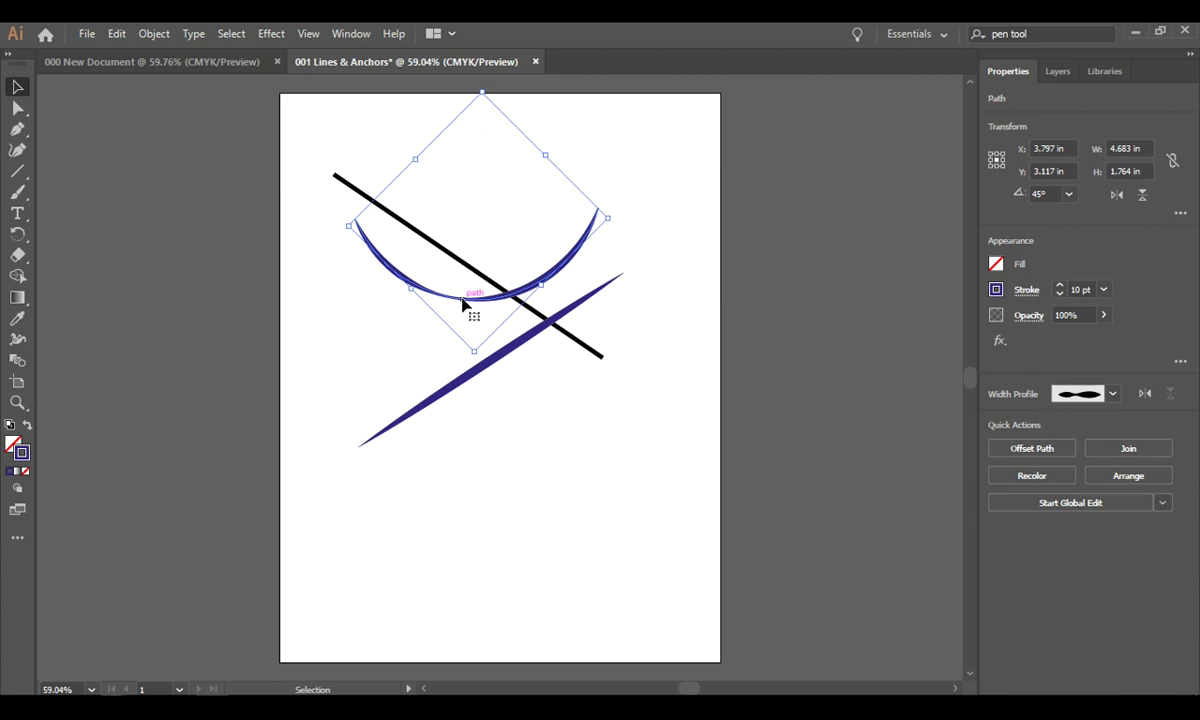
Step: Alt-drag a copy of the arc down below the original
left_click_drag(468, 308, 435, 402)
key("a")
key("v")
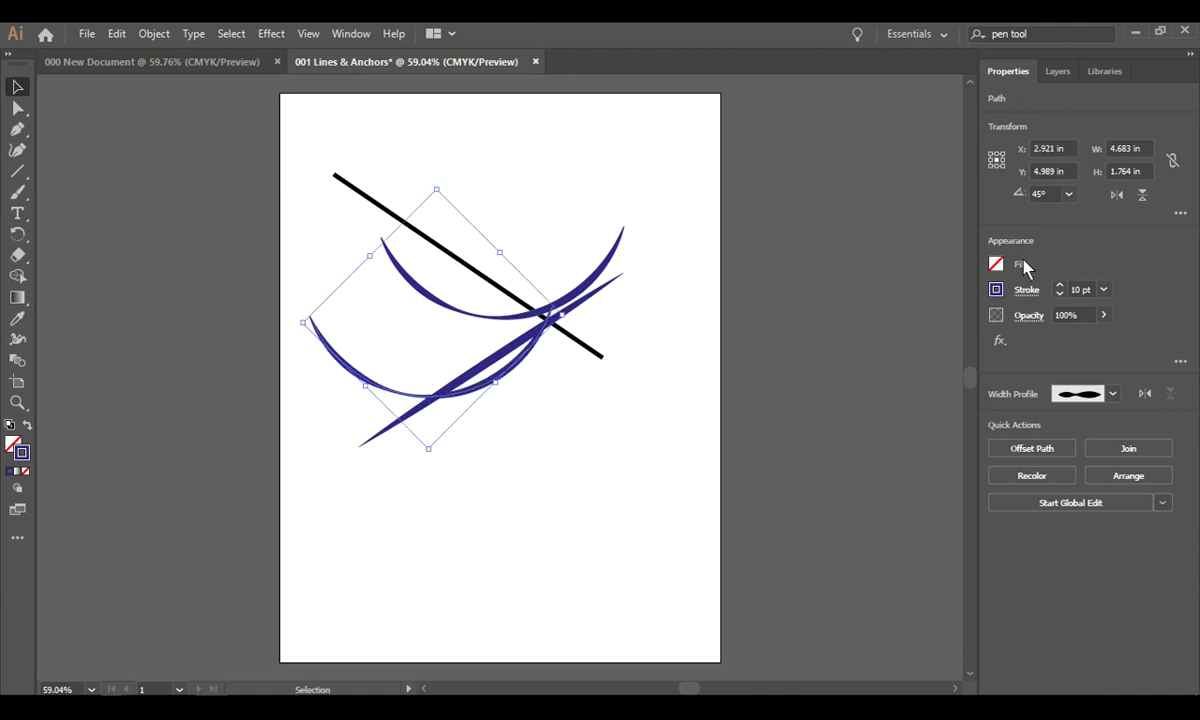
Step: Give the lower arc a red stroke with an 18 pt weight
left_click(996, 291)
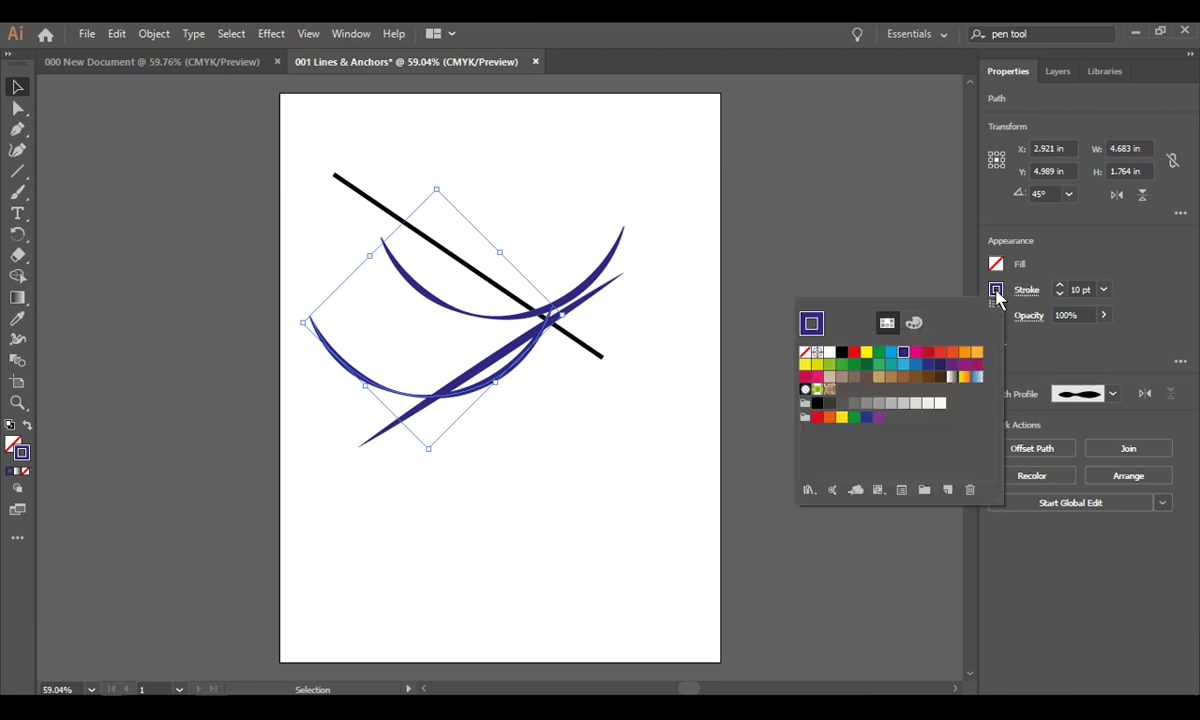
left_click(927, 353)
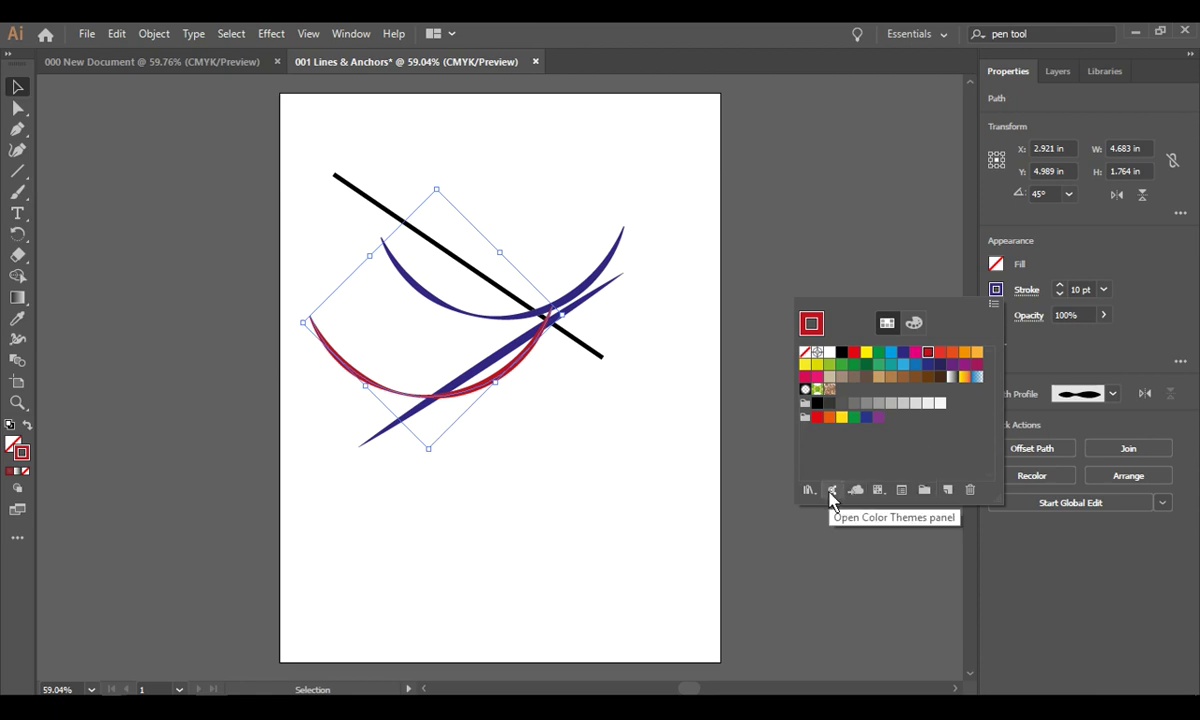
left_click(1104, 292)
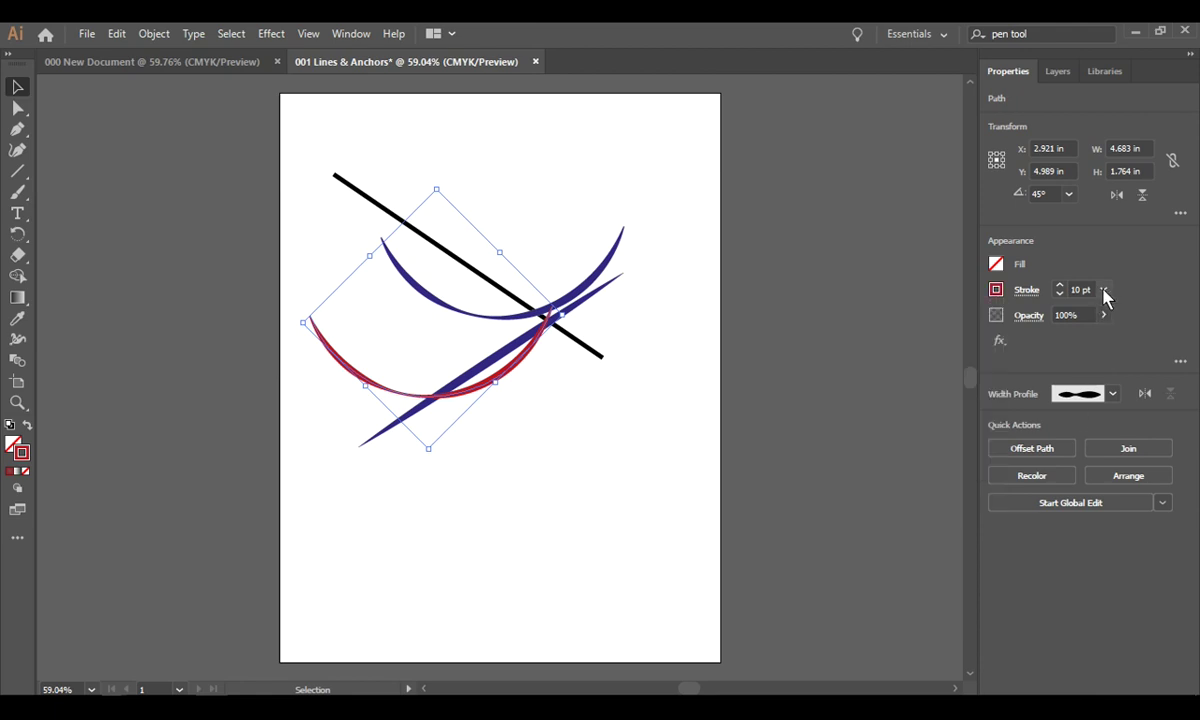
left_click(1104, 291)
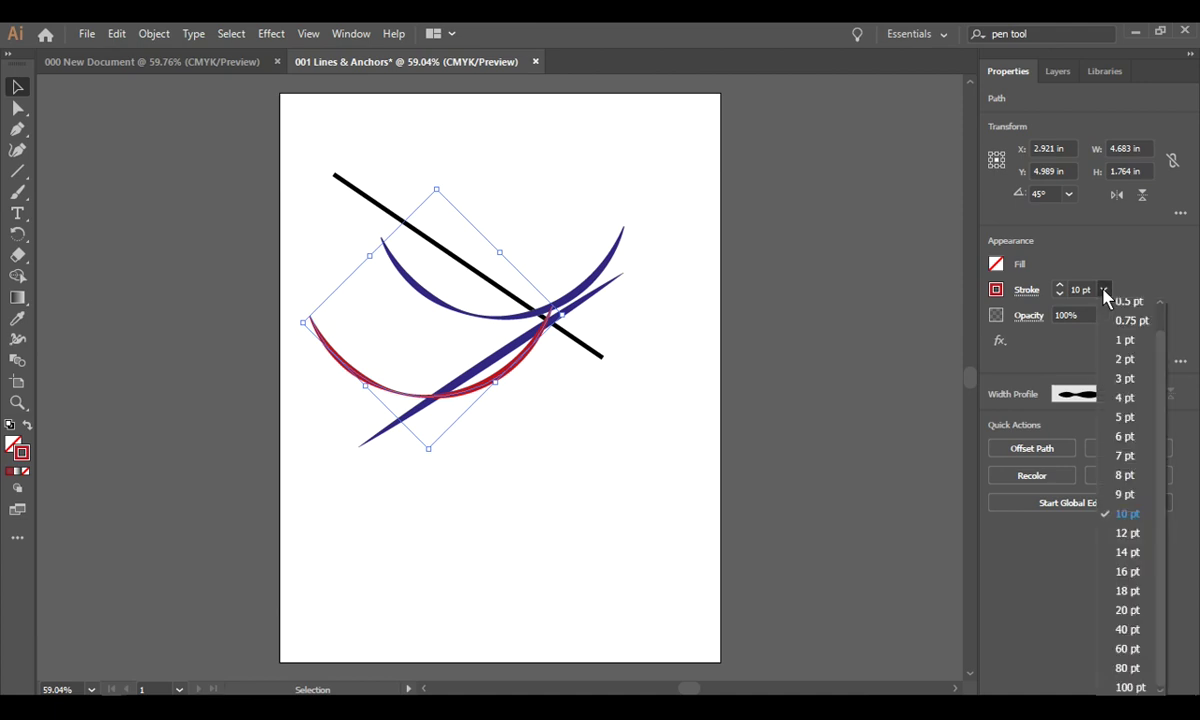
left_click(1135, 602)
Step: Lower the red curve's opacity to 62%
left_click(1103, 315)
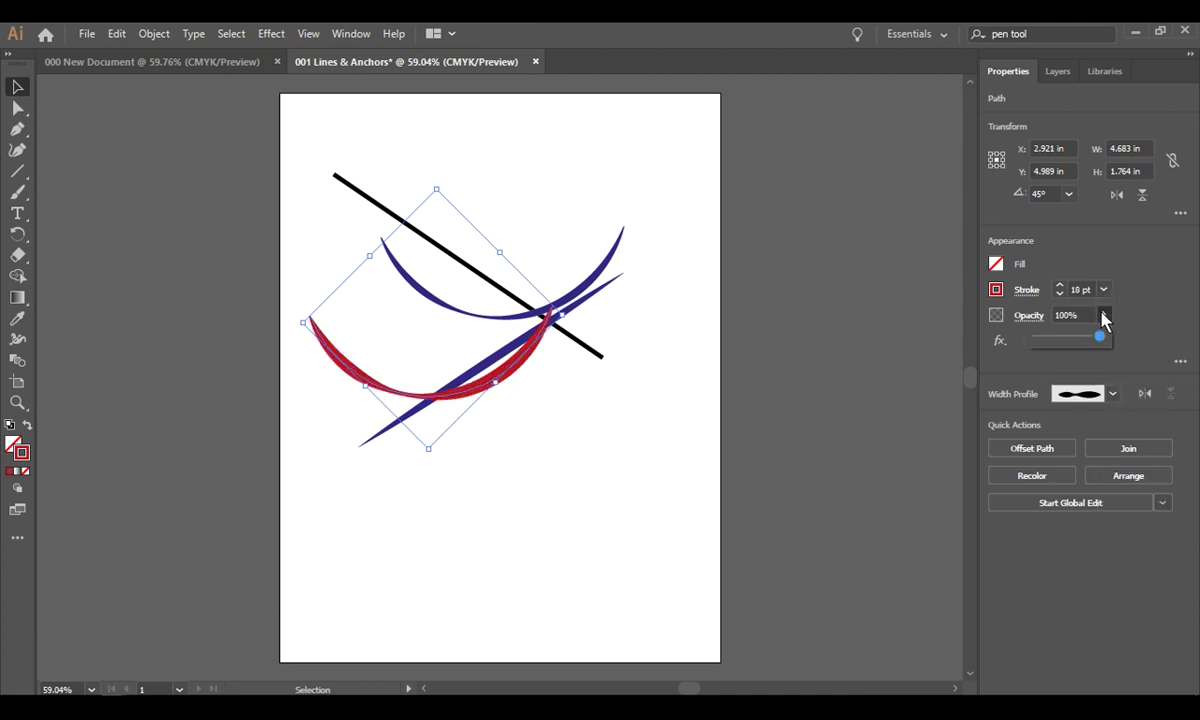
left_click_drag(1099, 338, 1065, 344)
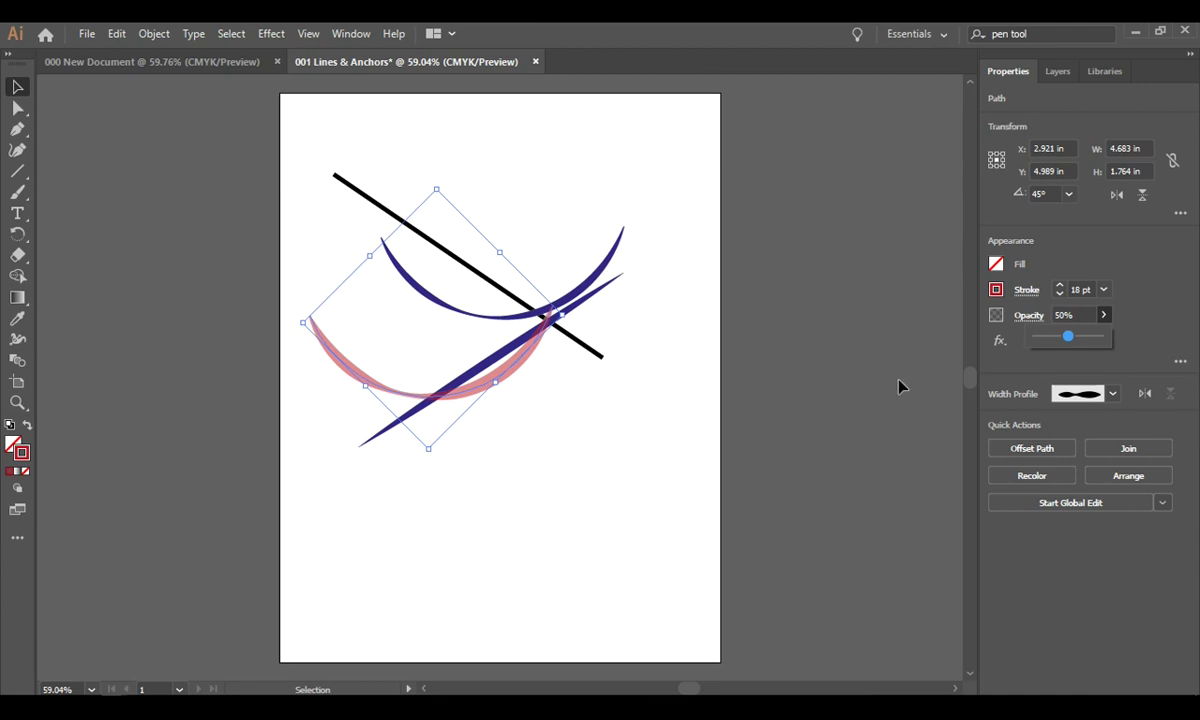
left_click(1082, 313)
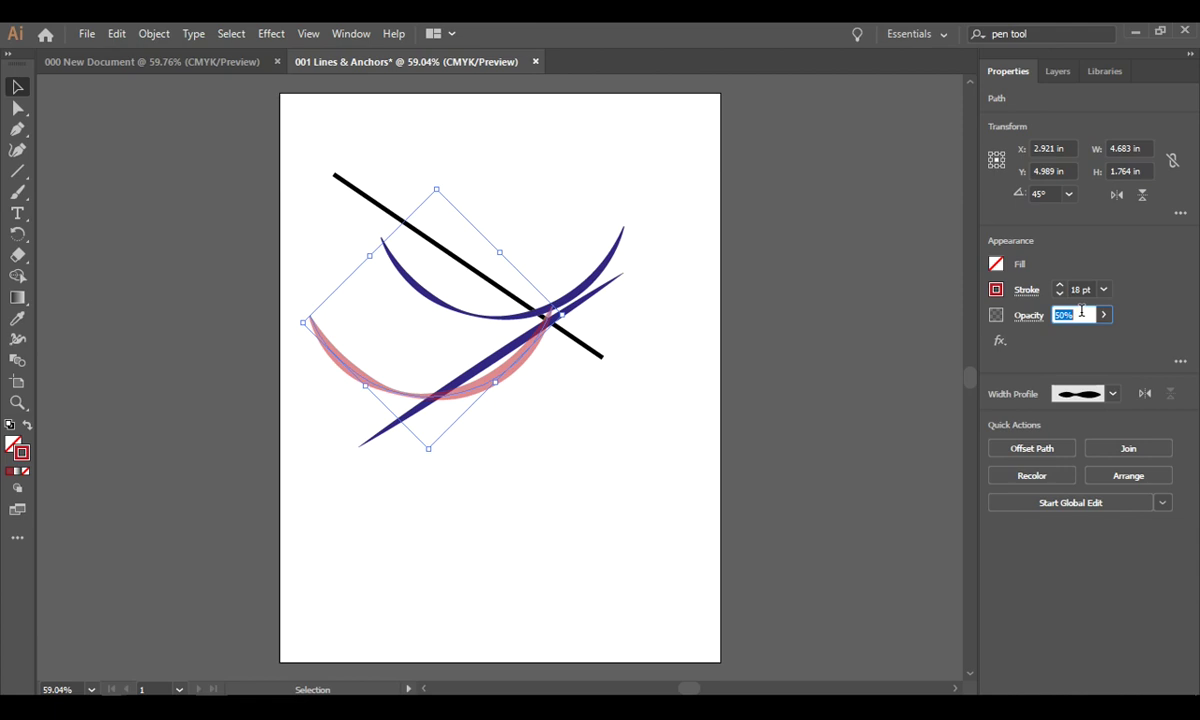
type("62")
key("Return")
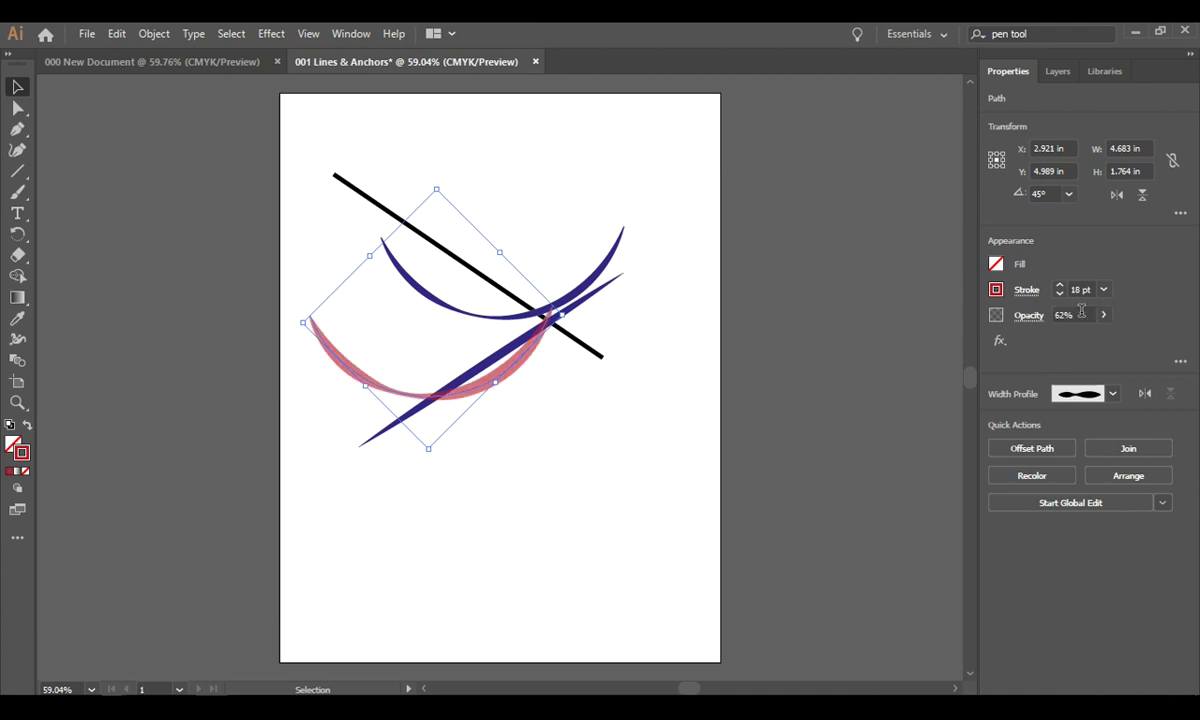
Step: Draw a straight horizontal line near the bottom of the page with the Line Segment Tool
left_click(19, 152)
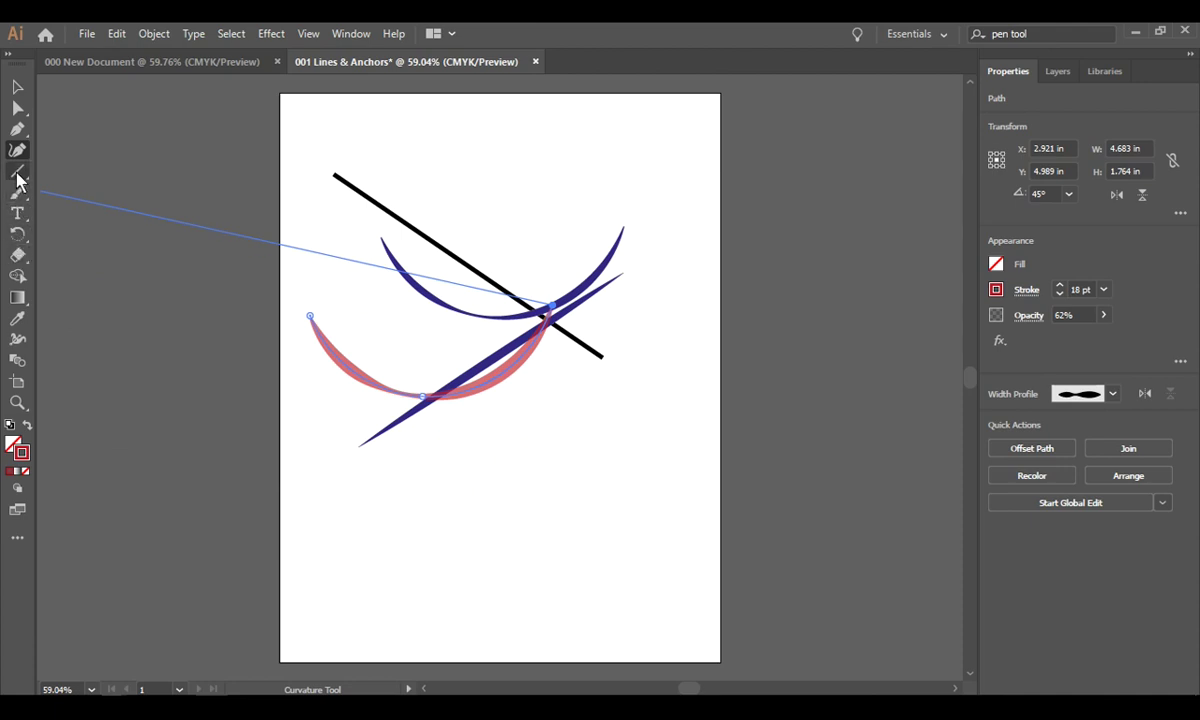
left_click(17, 171)
left_click_drag(325, 510, 670, 510)
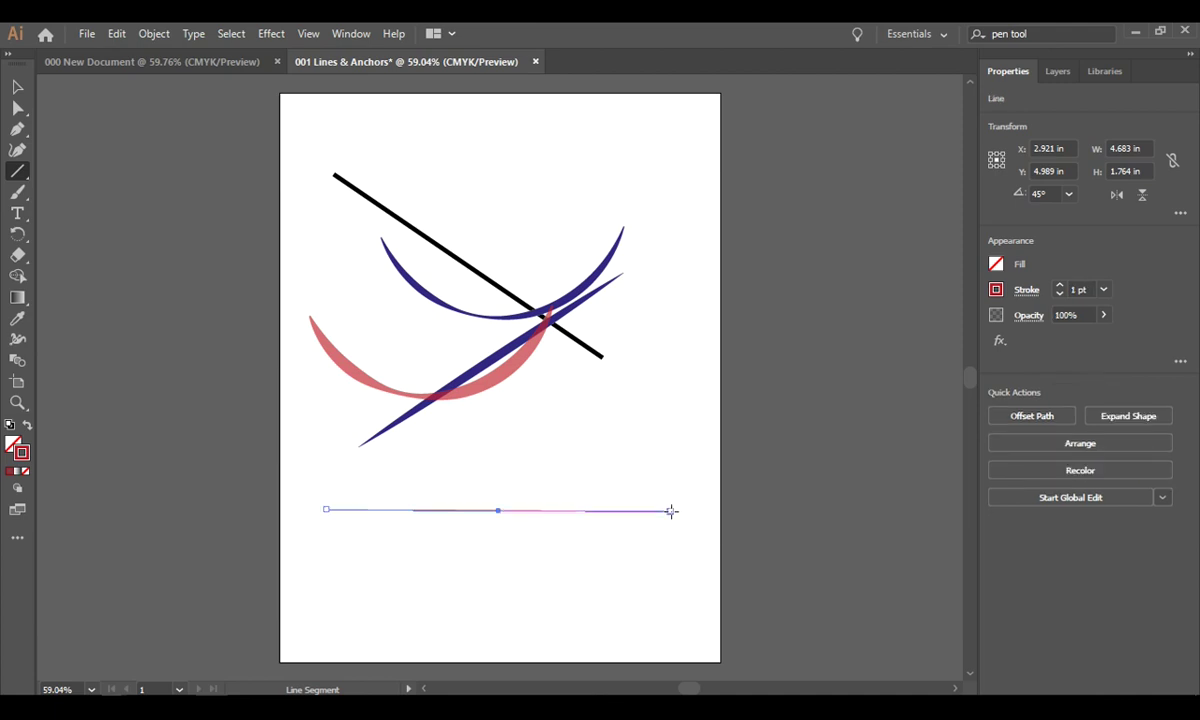
Step: Give the line a green 16 pt stroke with Width Profile 3 tapering both ends
left_click(997, 292)
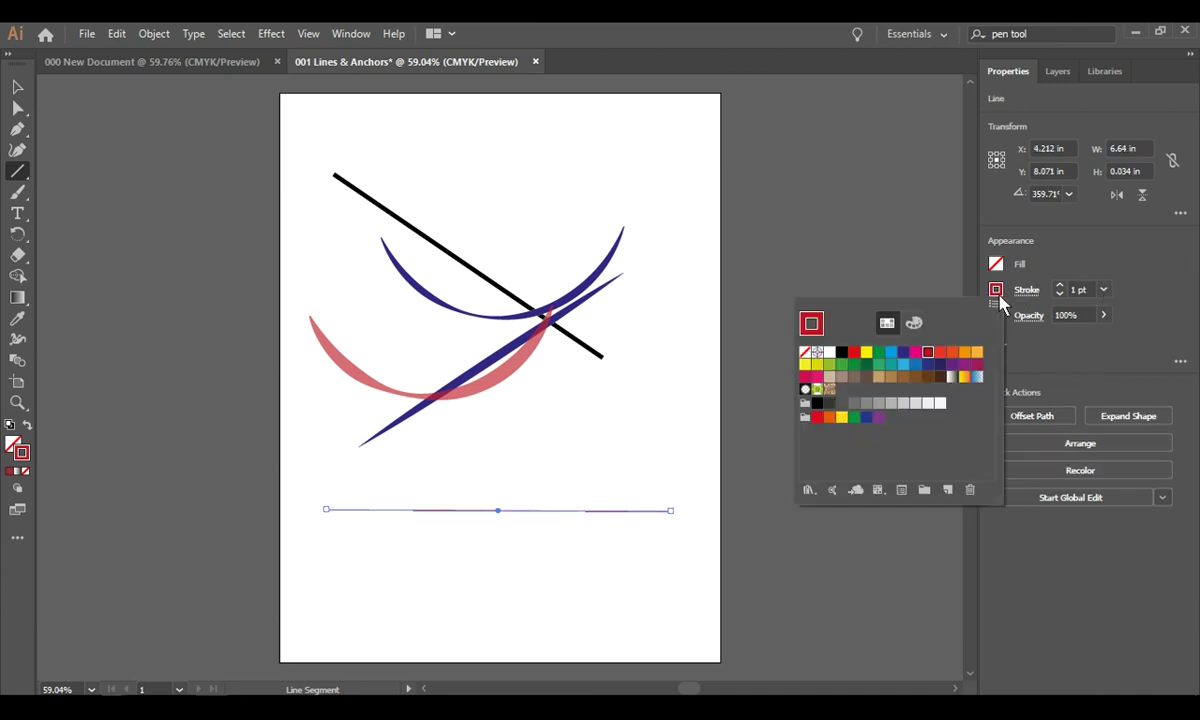
left_click(843, 366)
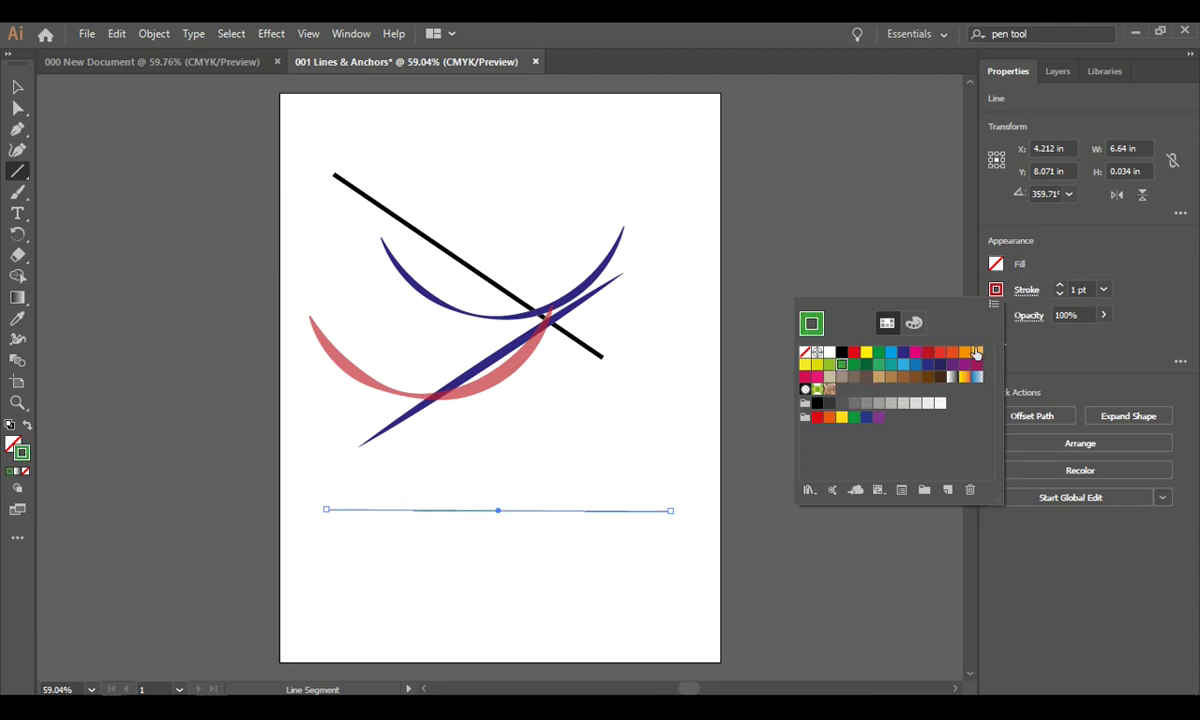
left_click(1090, 289)
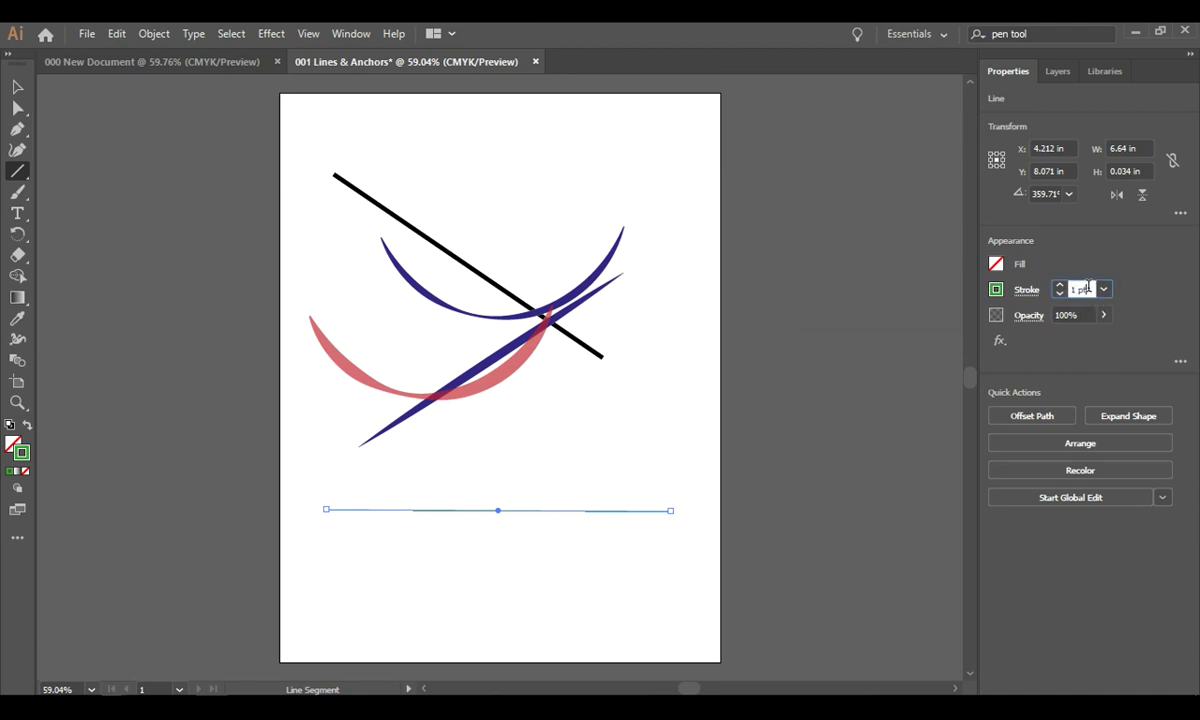
left_click(1103, 289)
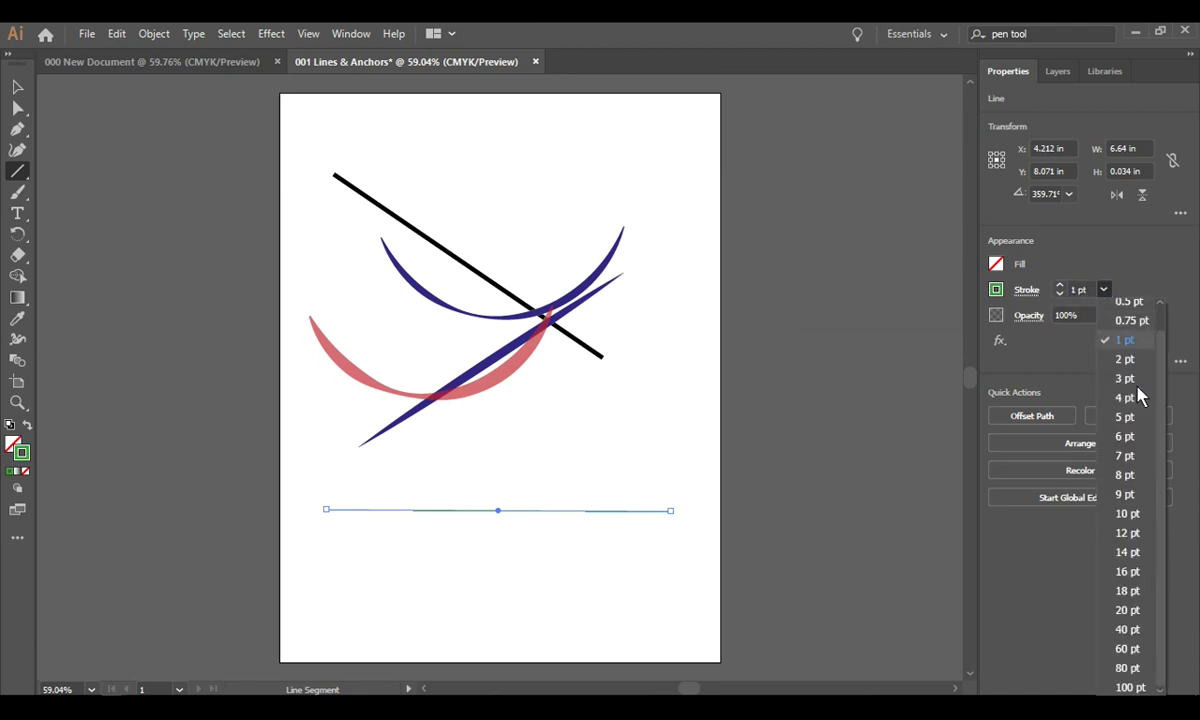
left_click(1128, 571)
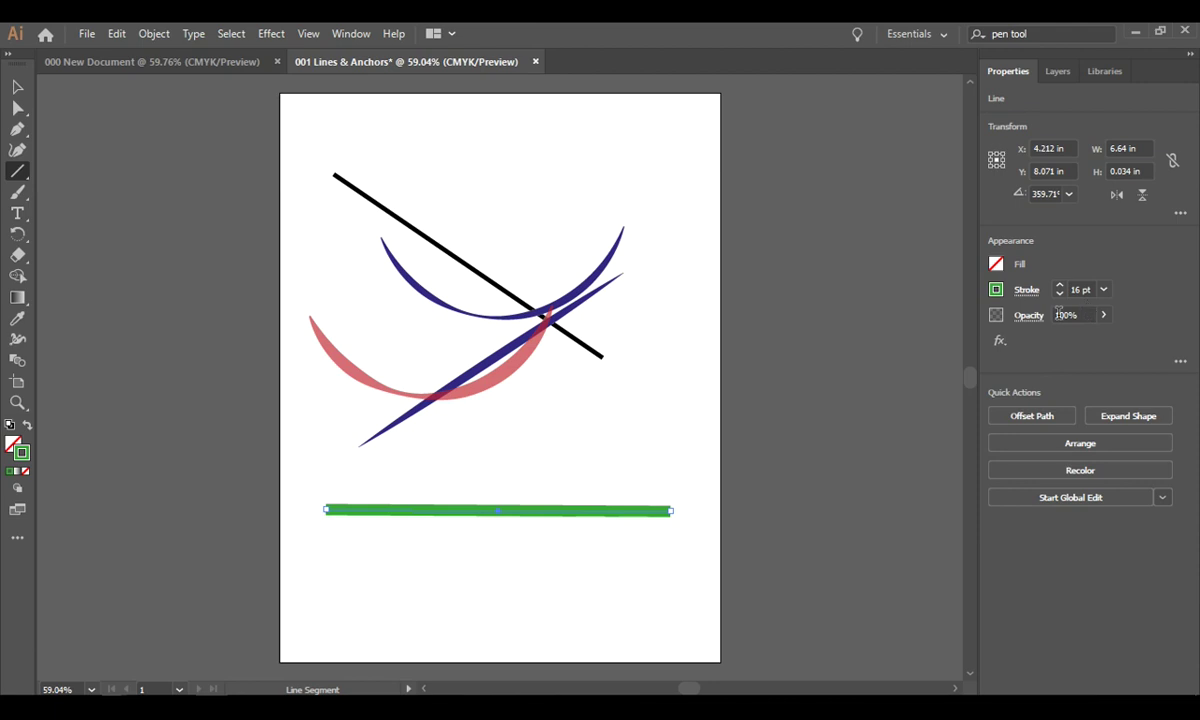
left_click(1027, 291)
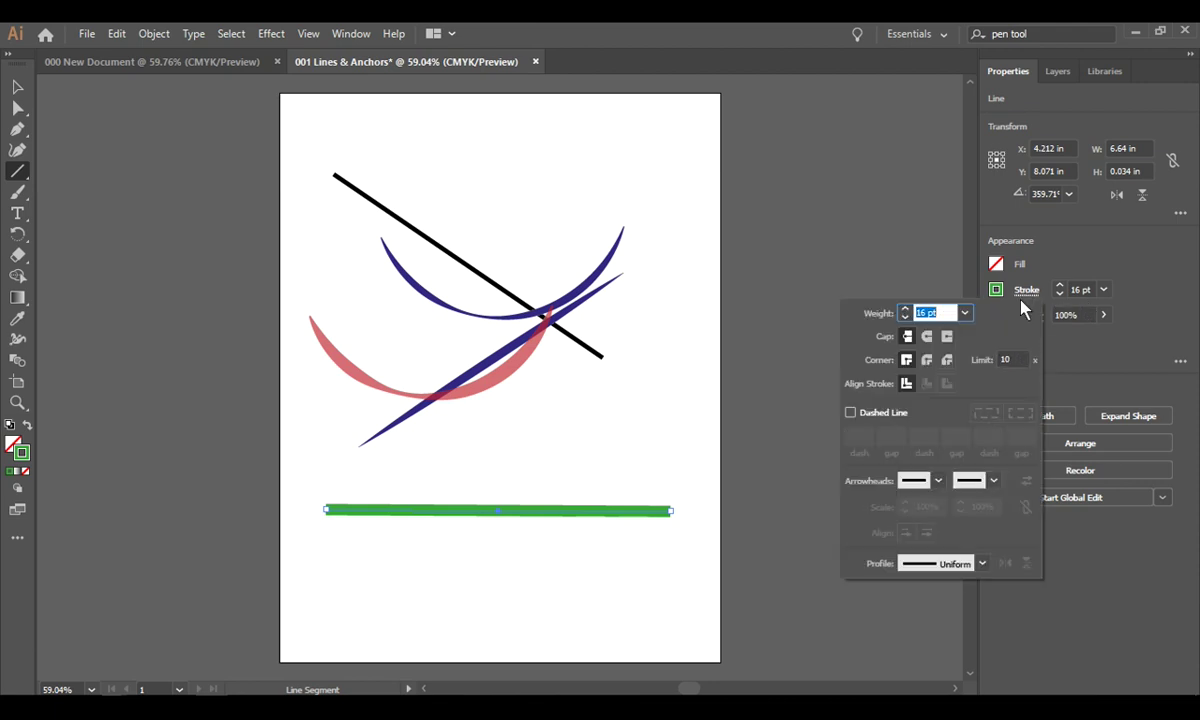
left_click(982, 564)
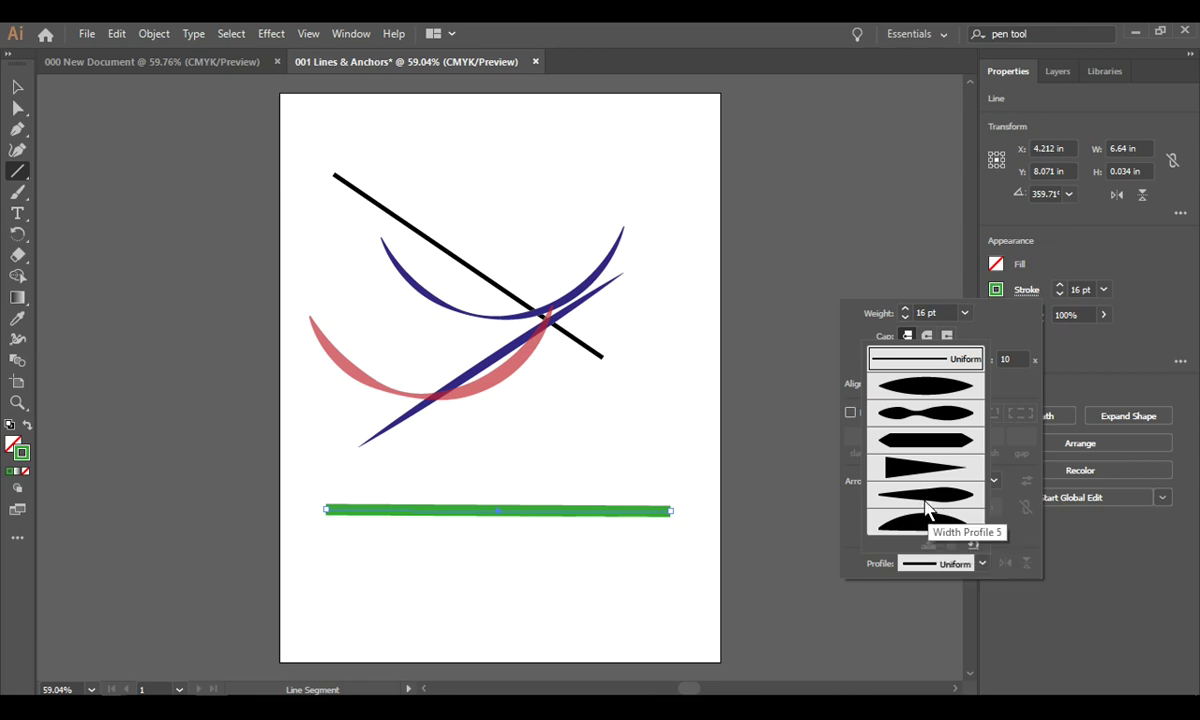
left_click(916, 450)
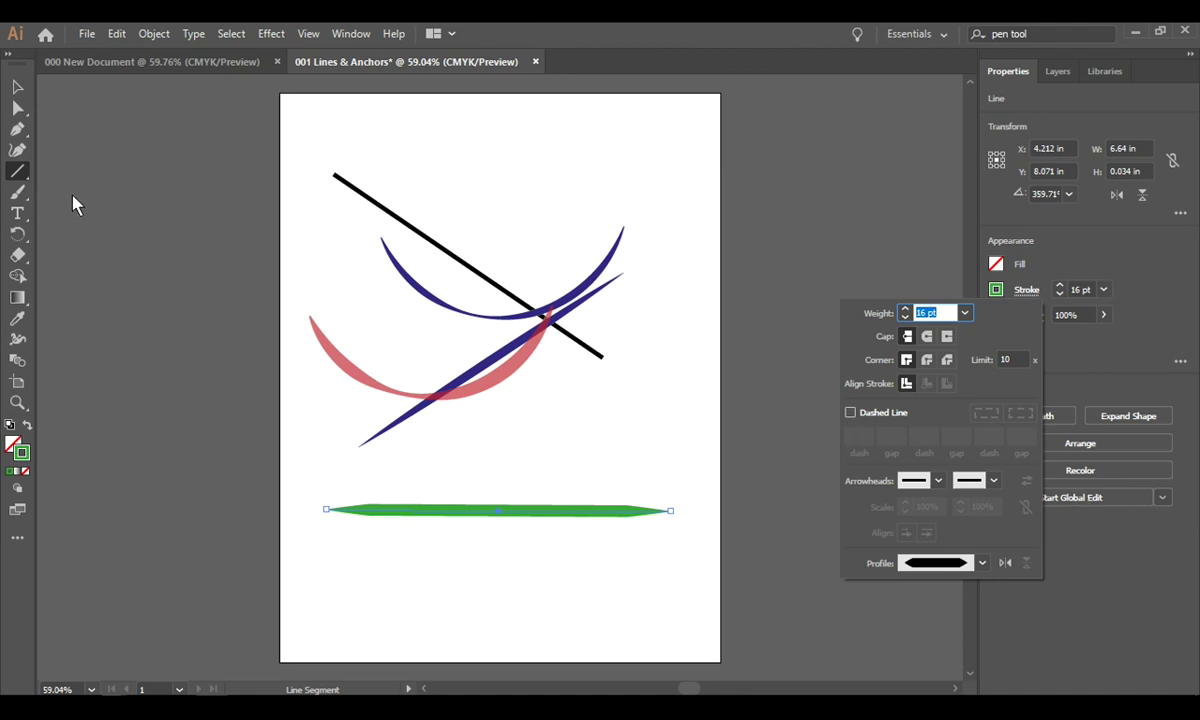
Step: With the Curvature Tool, arch the green line's middle upward and extend its right end
left_click(503, 520)
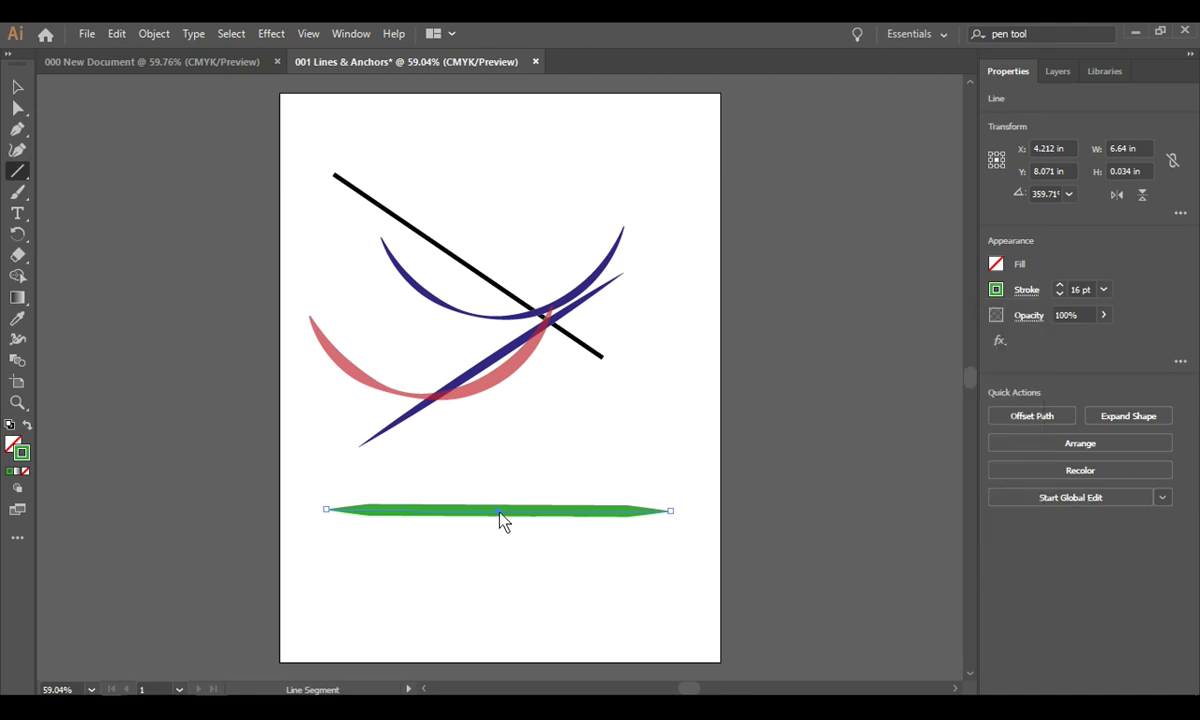
left_click(10, 148)
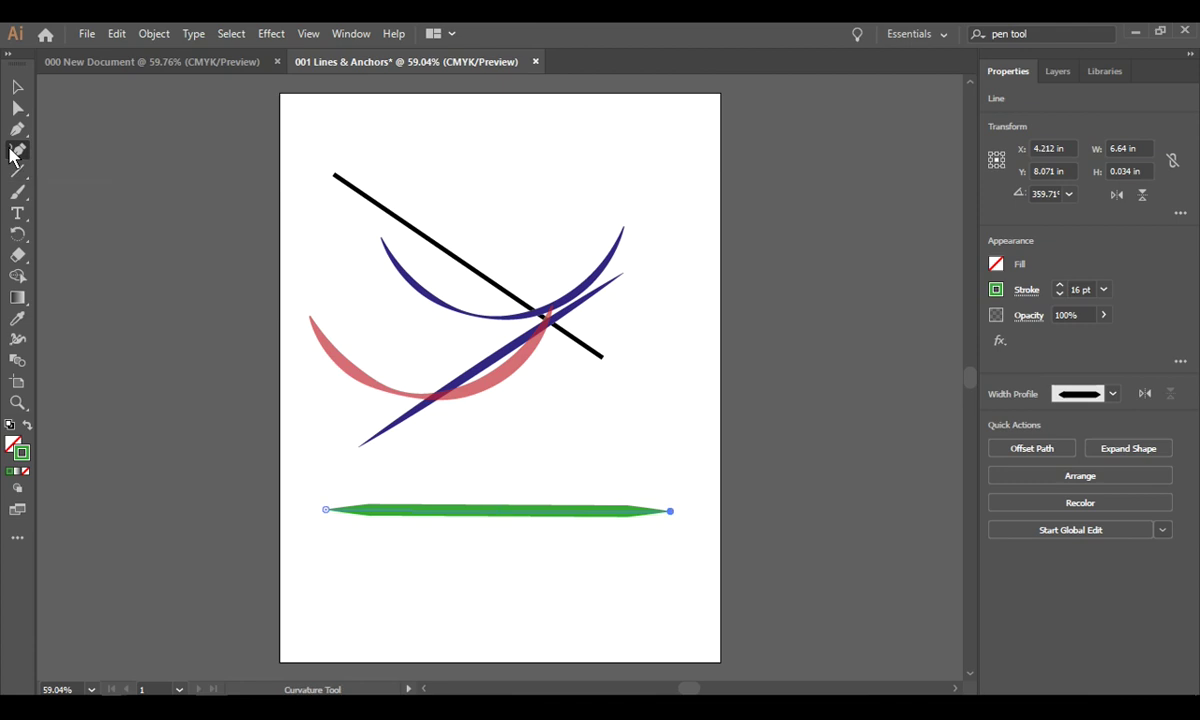
left_click(497, 512)
left_click_drag(497, 515, 490, 418)
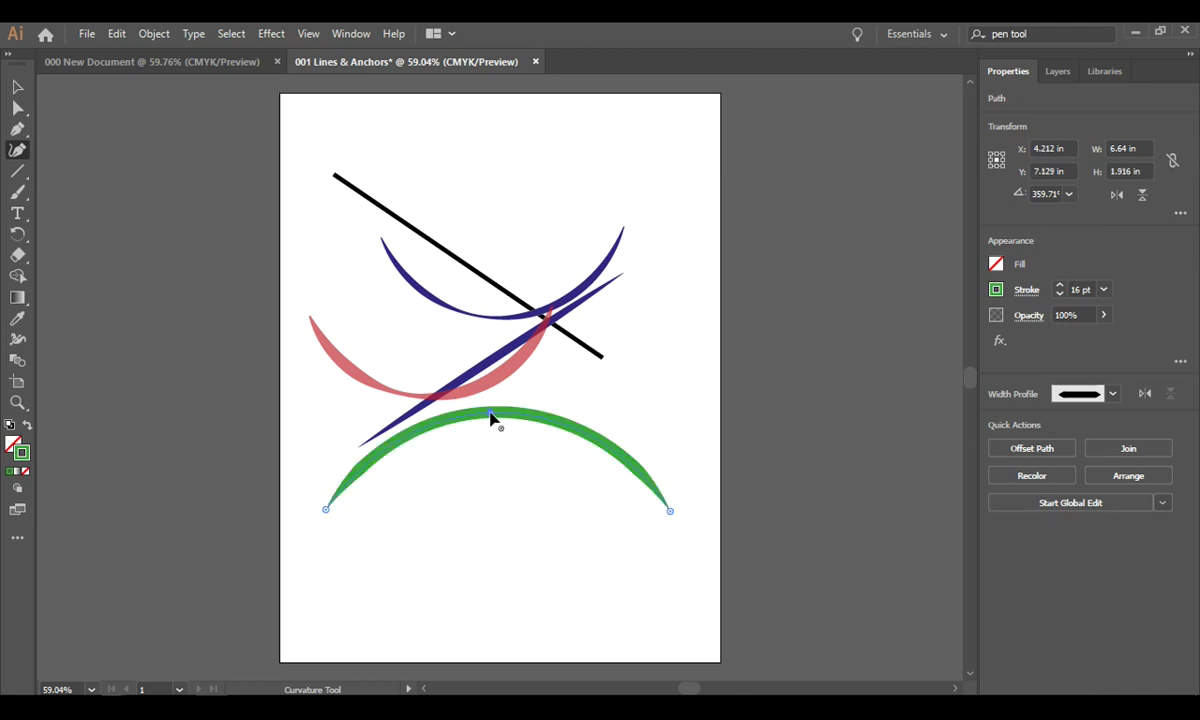
left_click(697, 473)
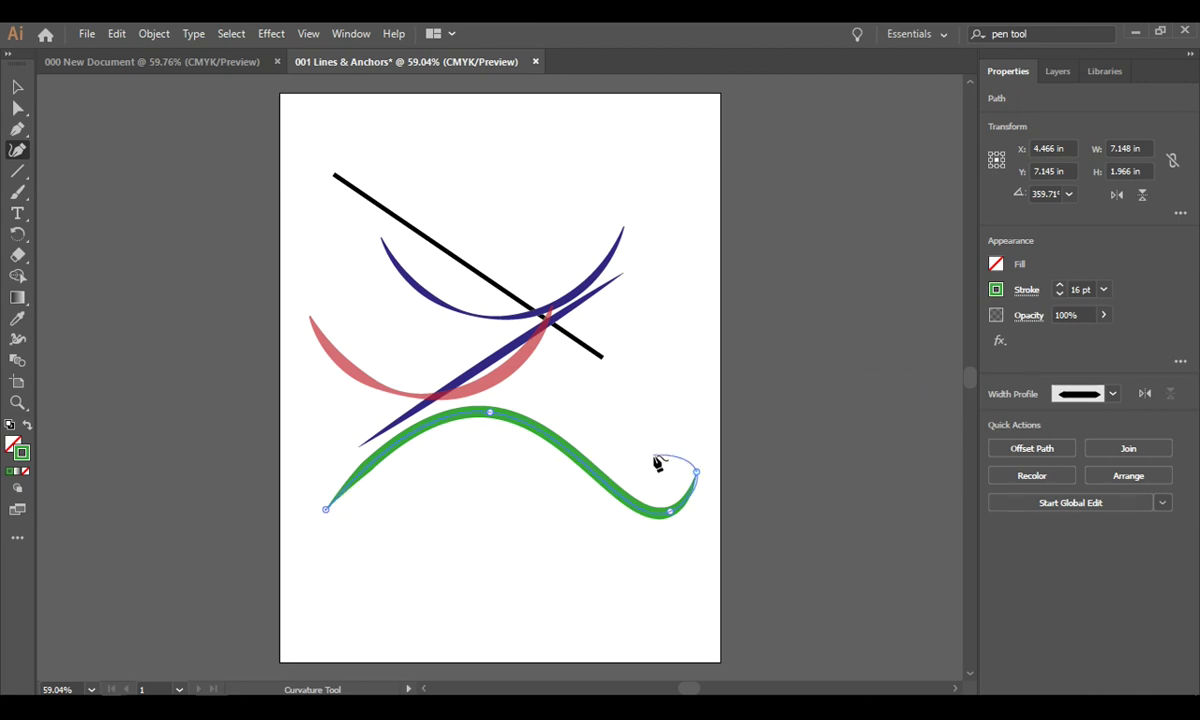
key("Escape")
Step: Extend the left end down to a new point and bow the curve's left side outward
mouse_move(324, 510)
left_mouse_down()
mouse_move(321, 496)
mouse_move(324, 513)
left_mouse_up()
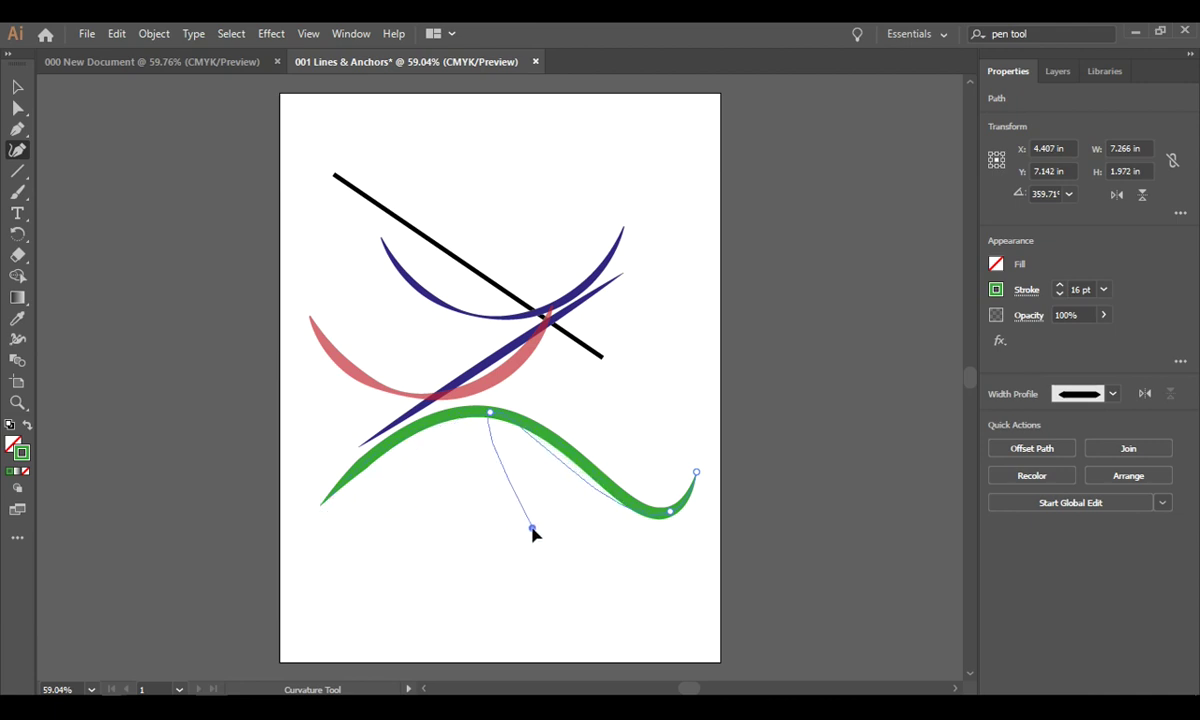
left_click(501, 616)
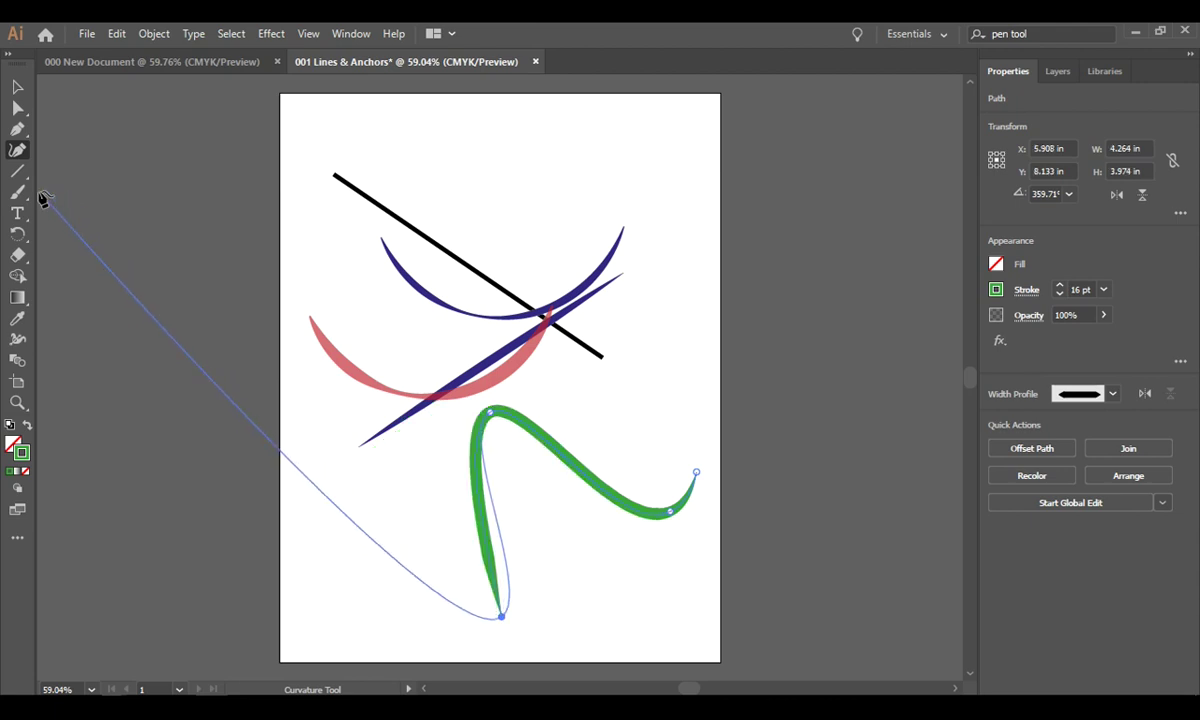
key("Escape")
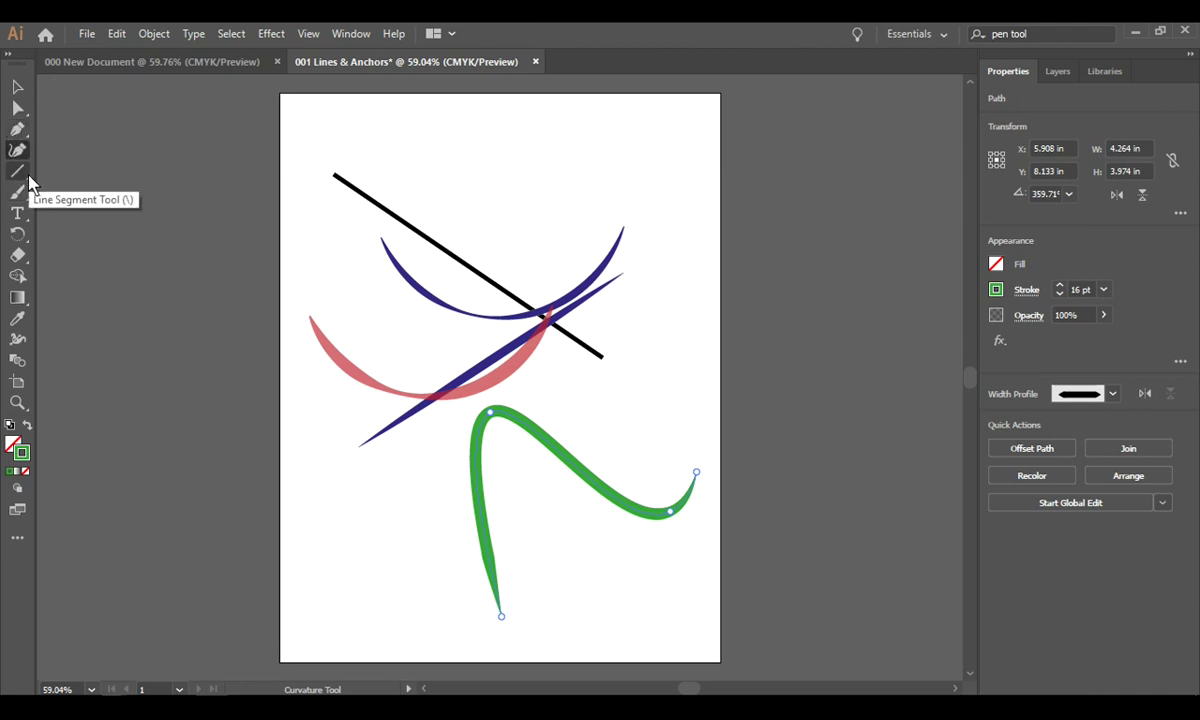
left_click(480, 507)
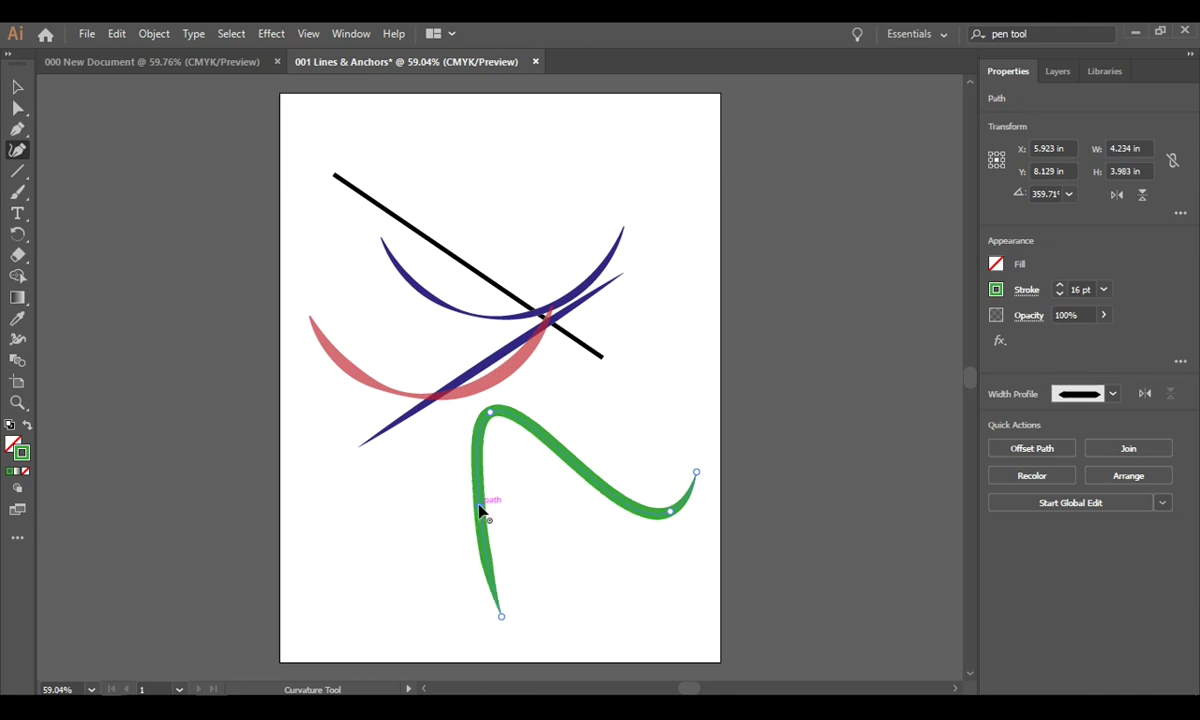
left_click_drag(480, 507, 399, 508)
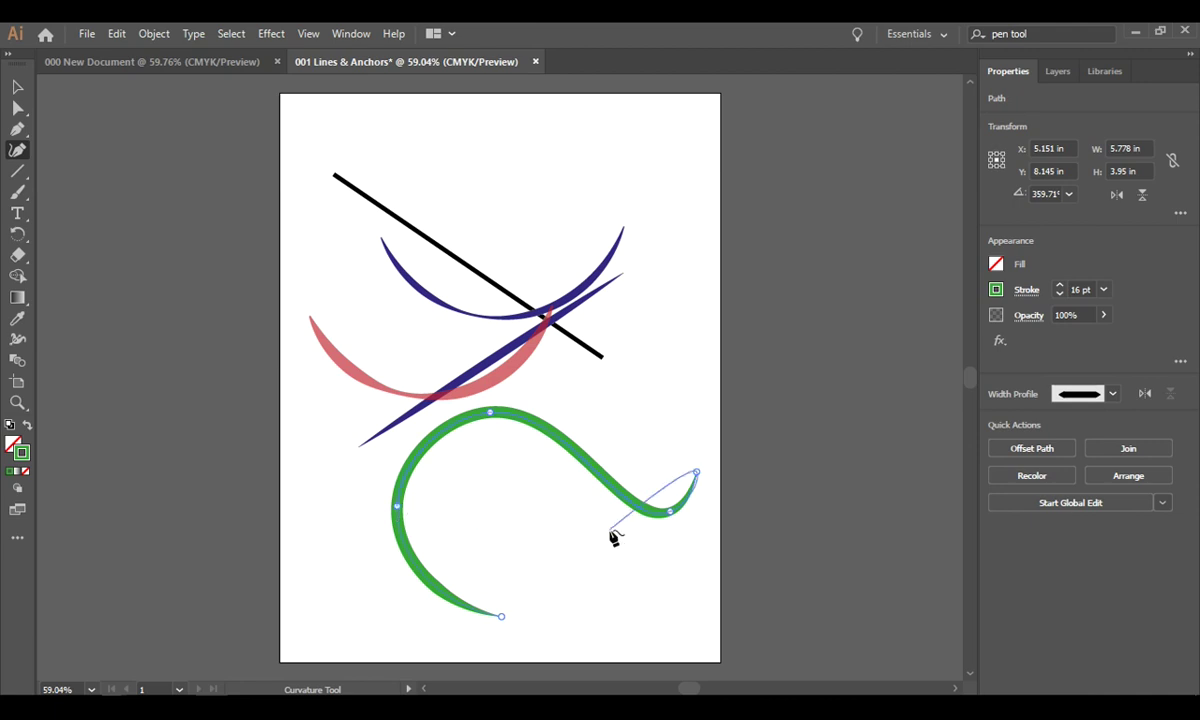
key("Escape")
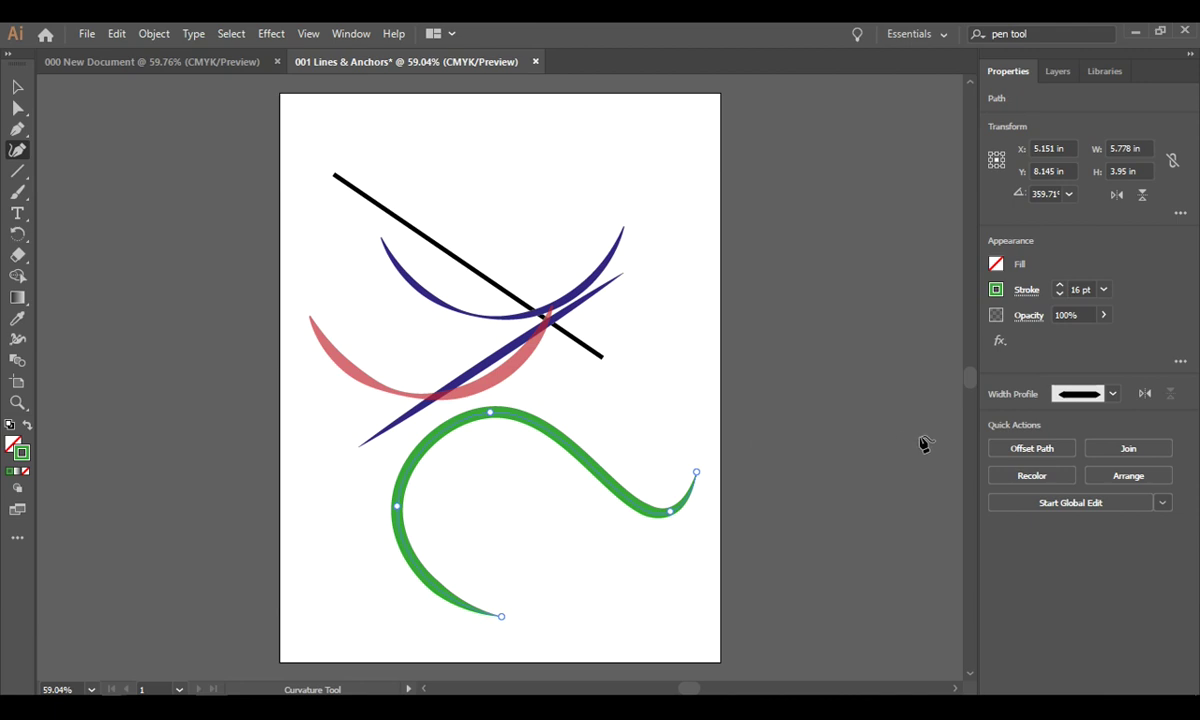